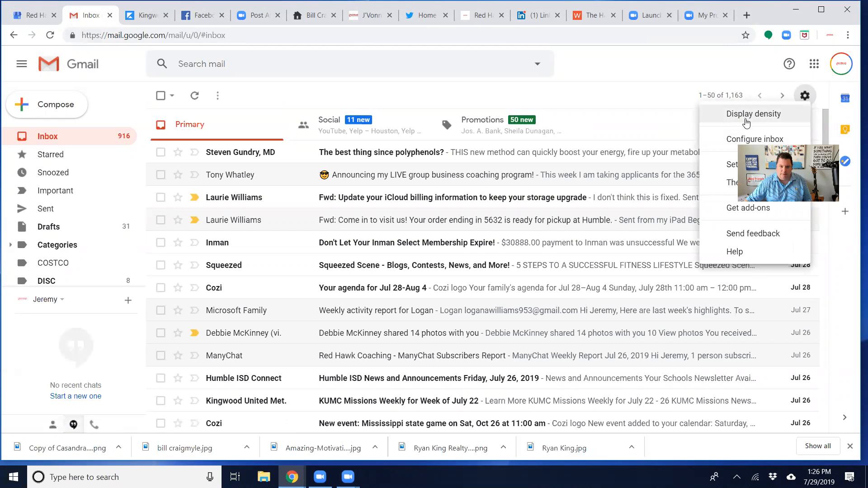
Open the mail settings and delete the entire existing content of the email signature
click(725, 170)
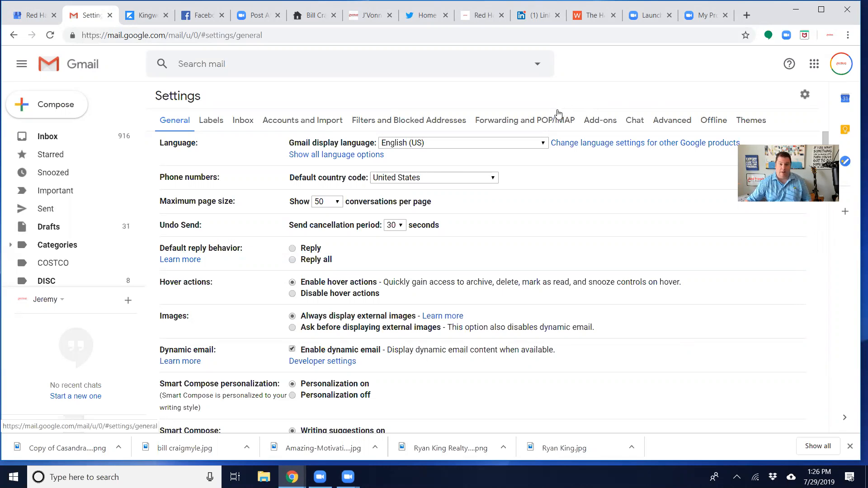
scroll(423, 159, down, 4)
scroll(422, 157, down, 8)
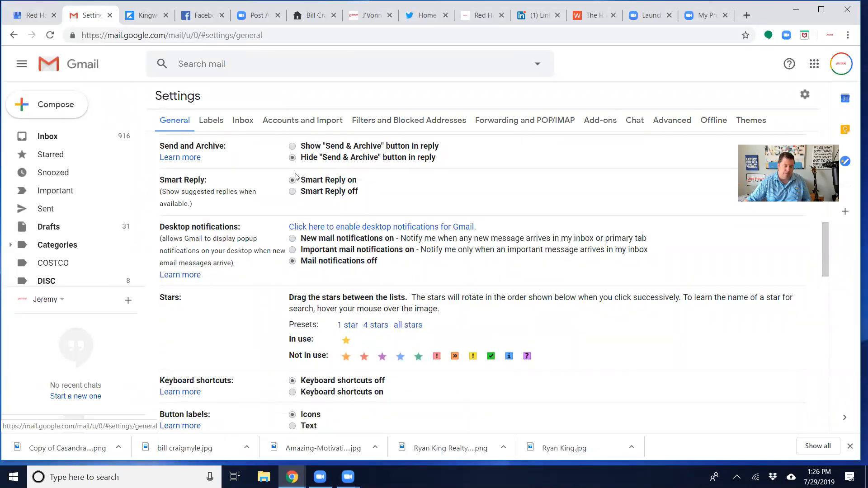
scroll(295, 173, down, 9)
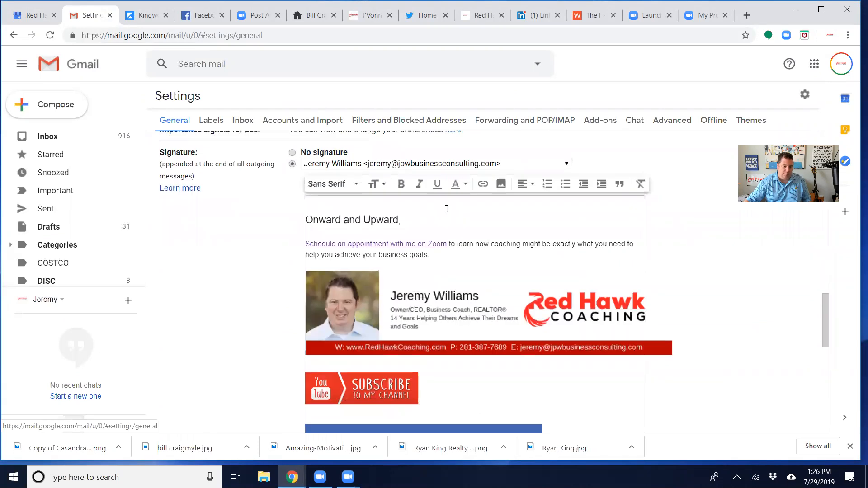
scroll(402, 208, down, 4)
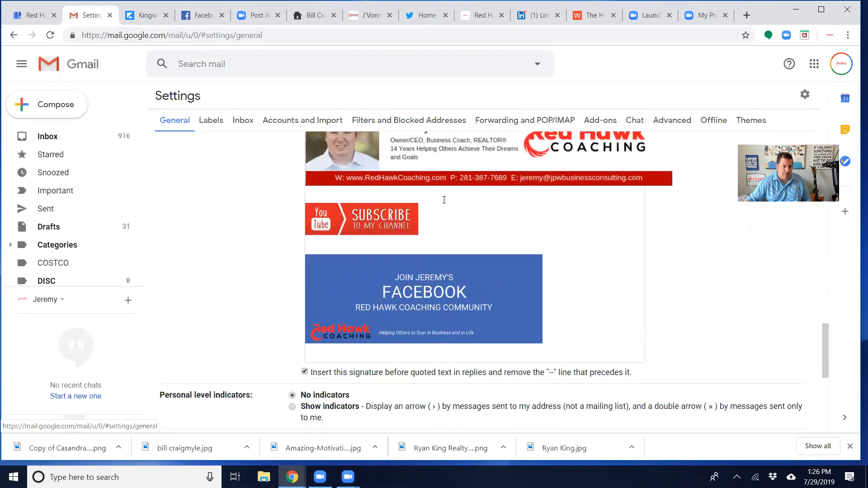
drag(551, 278, 312, 180)
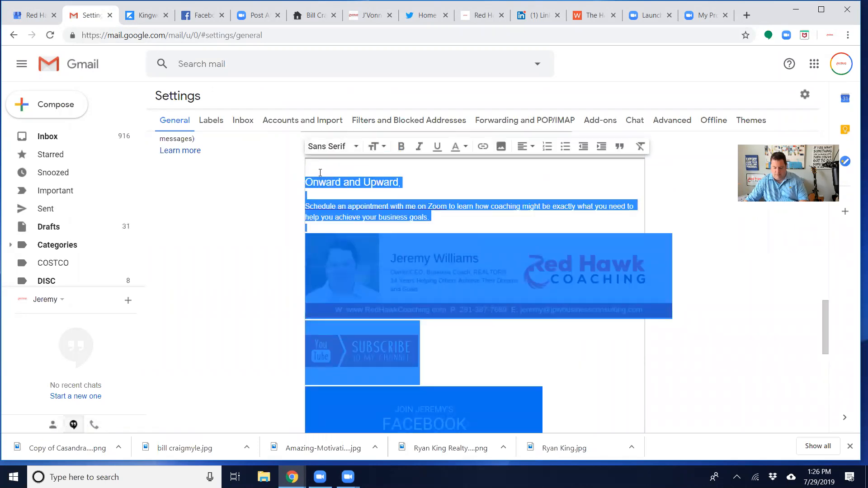
key(BackSpace)
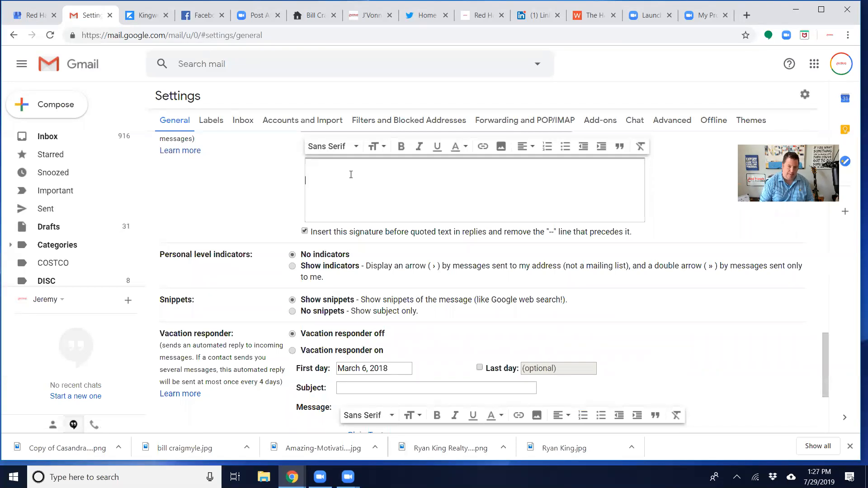
Enter the closing line "Onward and Upward," in the empty signature
text(Onw)
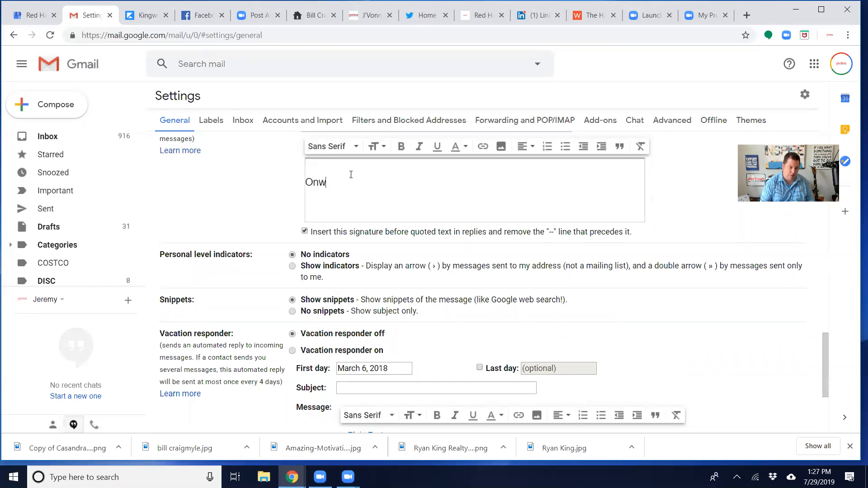
text(ard and UPwar)
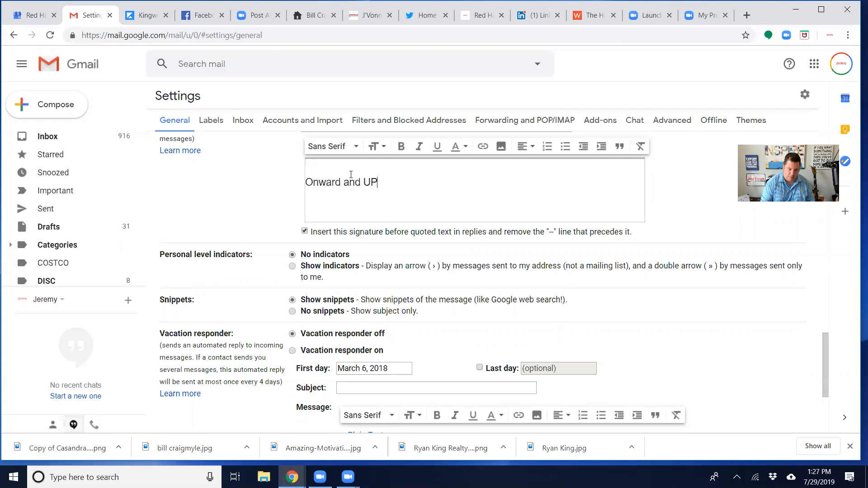
key(BackSpace)
key(BackSpace)
key(BackSpace)
key(BackSpace)
text(pward,)
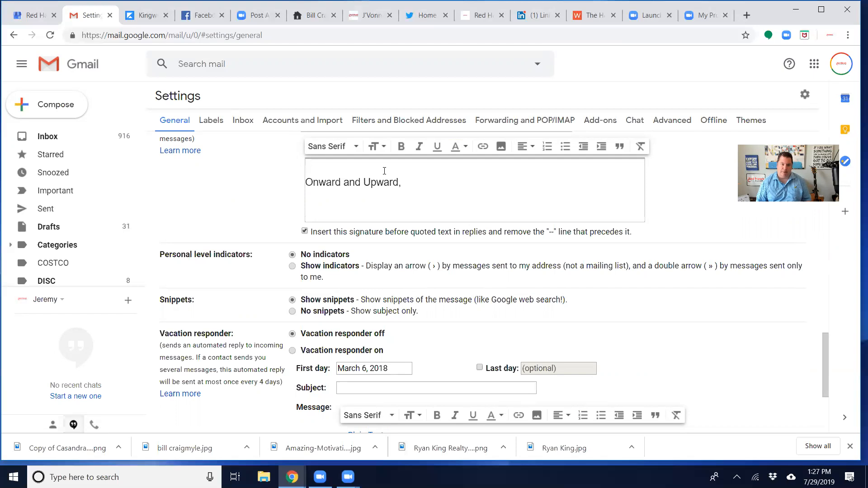
Add "Information About Brokerage Services" above the closing line, then open and dismiss the link settings for that text
text(Infor)
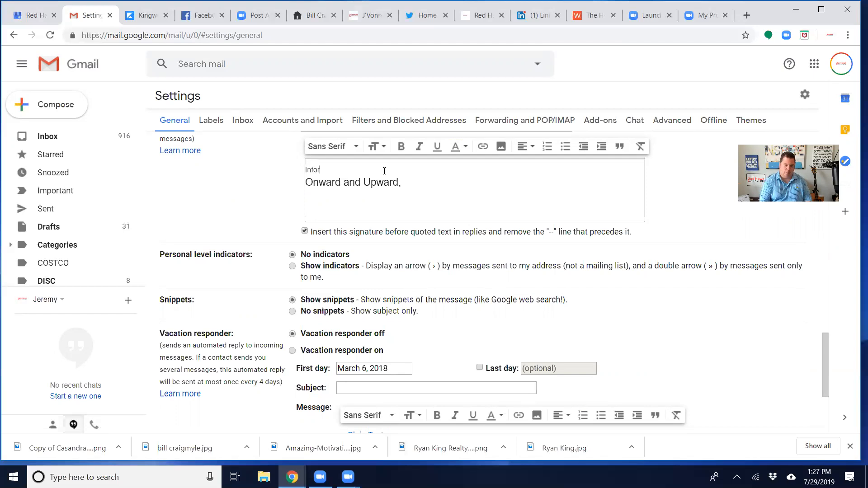
text(mation About Brokerage Services)
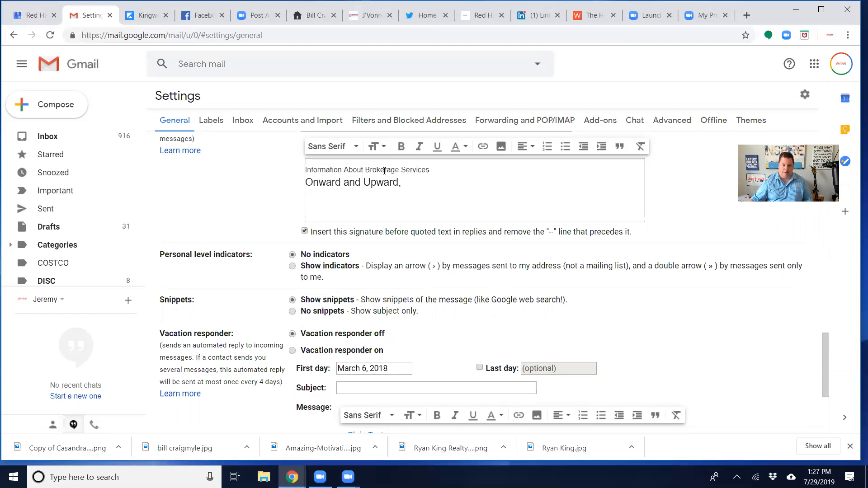
key(shift+Left)
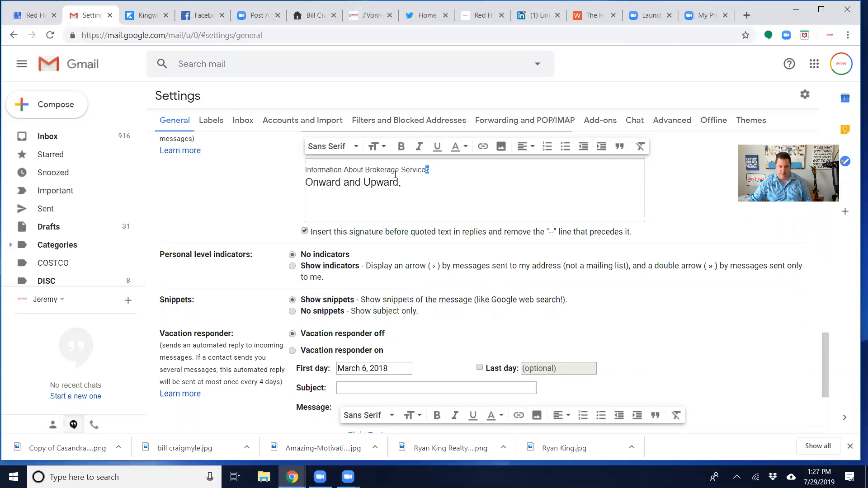
key(shift+Left)
key(shift+Left)
key(shift+Left)
key(shift+Left)
key(shift+Left)
key(shift+Left)
key(shift+Left)
key(shift+Left)
key(shift+Left)
key(shift+Left)
key(shift+Left)
key(shift+Left)
key(shift+Left)
key(shift+Left)
key(shift+Left)
key(shift+Left)
key(shift+Left)
key(shift+Left)
key(shift+Left)
key(shift+Left)
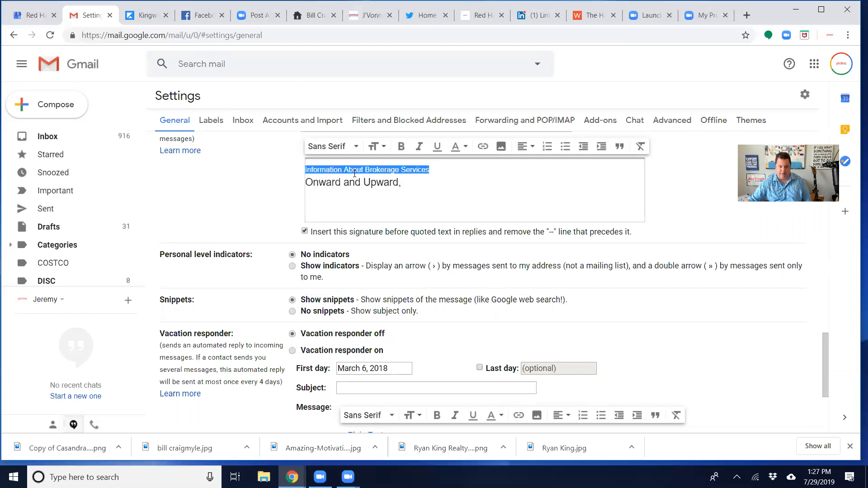
click(483, 147)
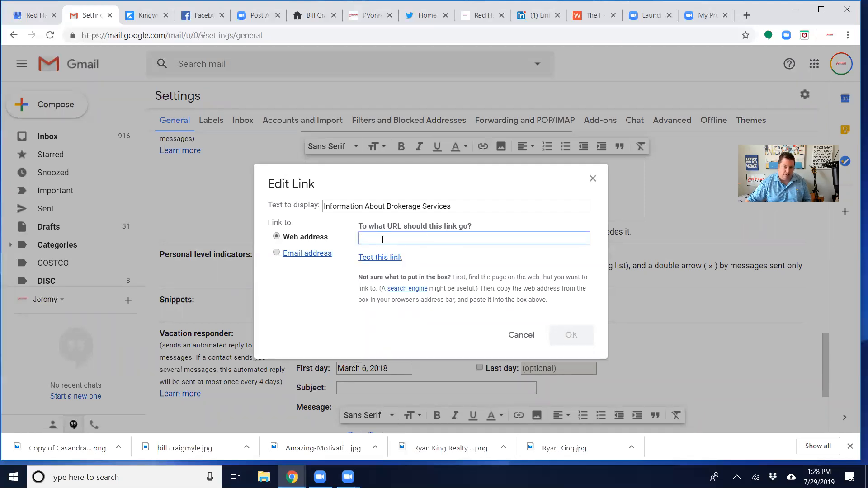
click(593, 179)
Replace the line above the closing with "If you would like to have a complimentary business strategy call with me, click here." and add a line break
click(429, 170)
drag(430, 170, 298, 172)
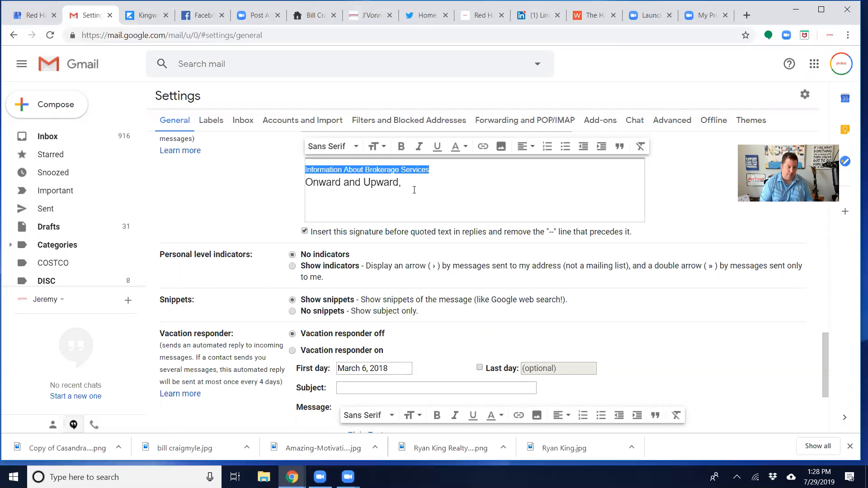
text(If you)
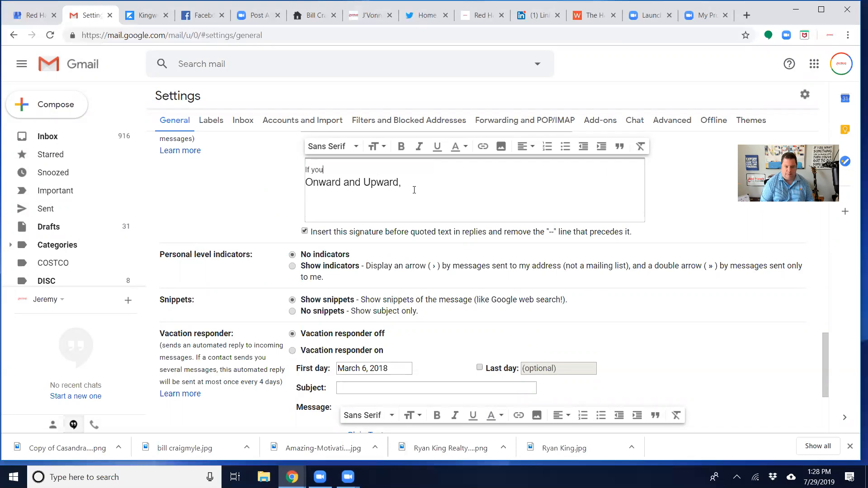
text( would like to h)
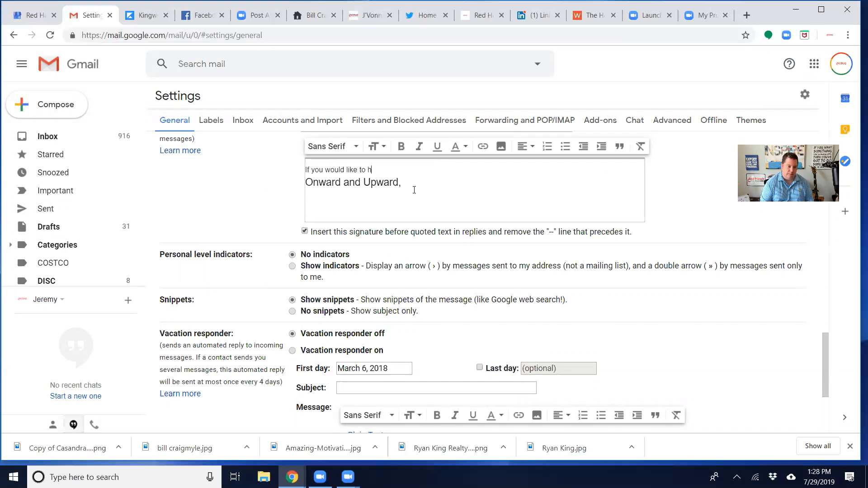
text(ave a complime)
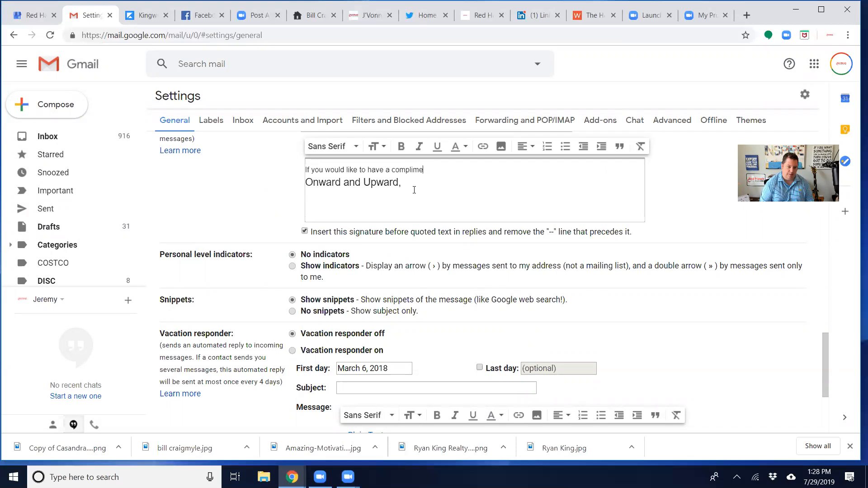
text(ntary business strate)
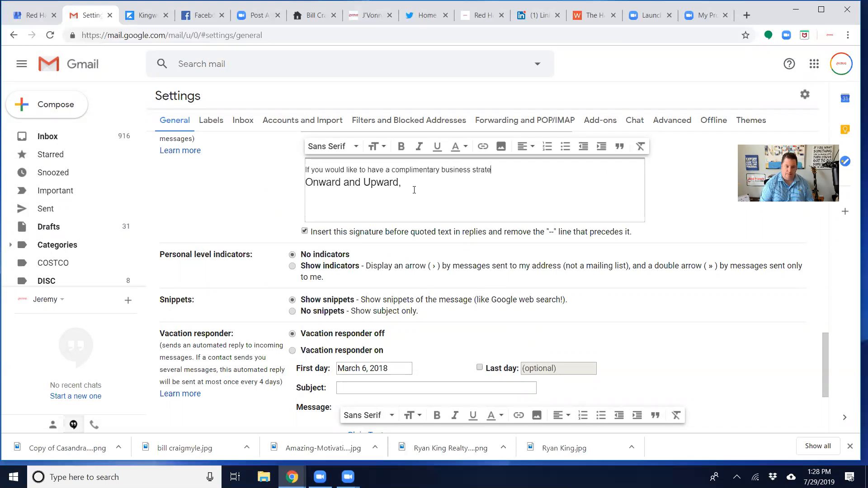
text(egy call with me, c)
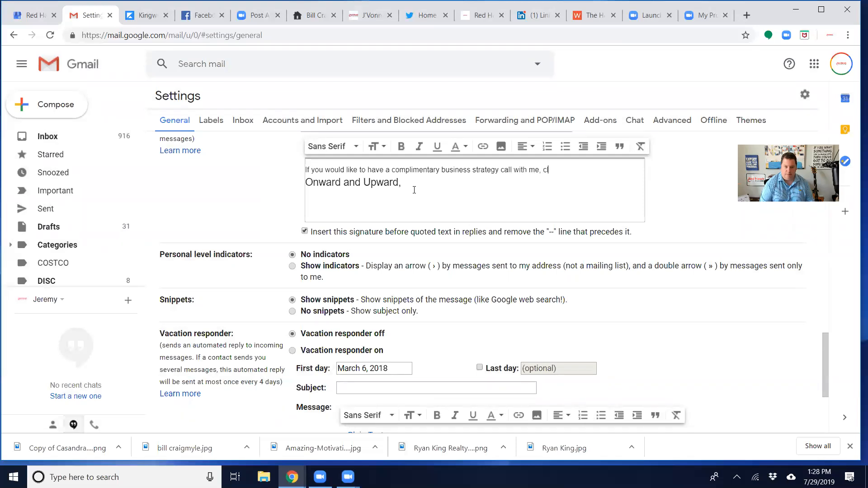
text(lick here.)
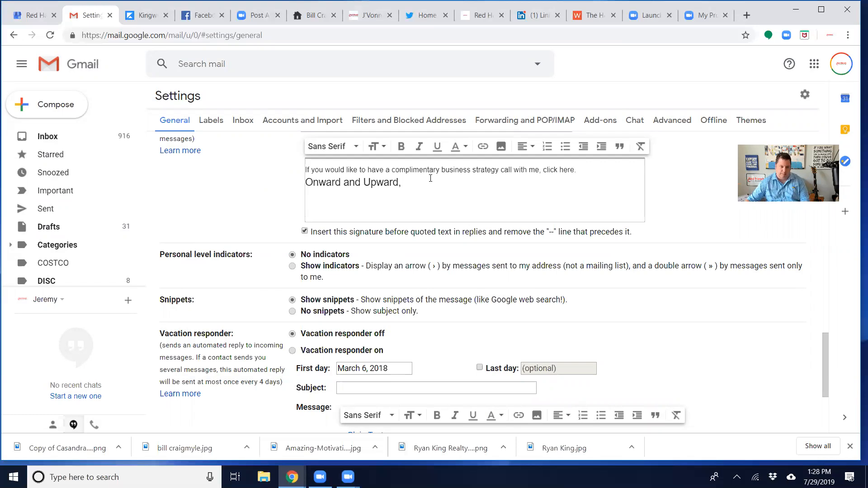
key(Return)
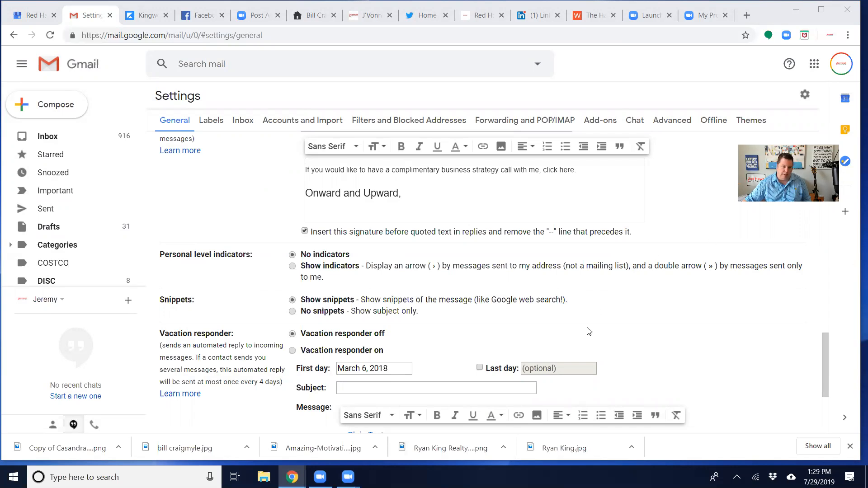
drag(543, 170, 575, 167)
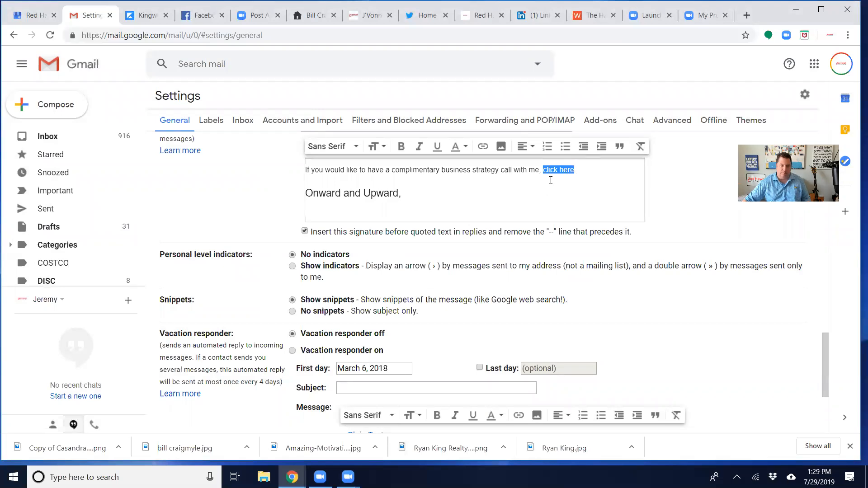
click(482, 146)
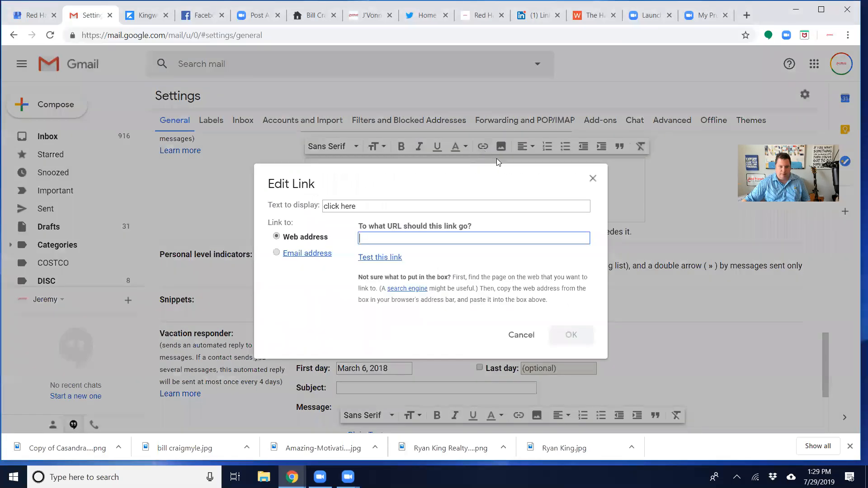
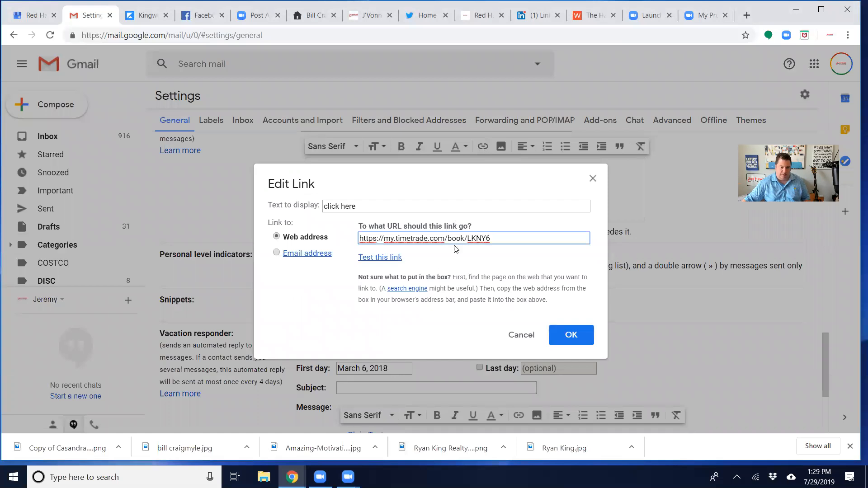
click(385, 258)
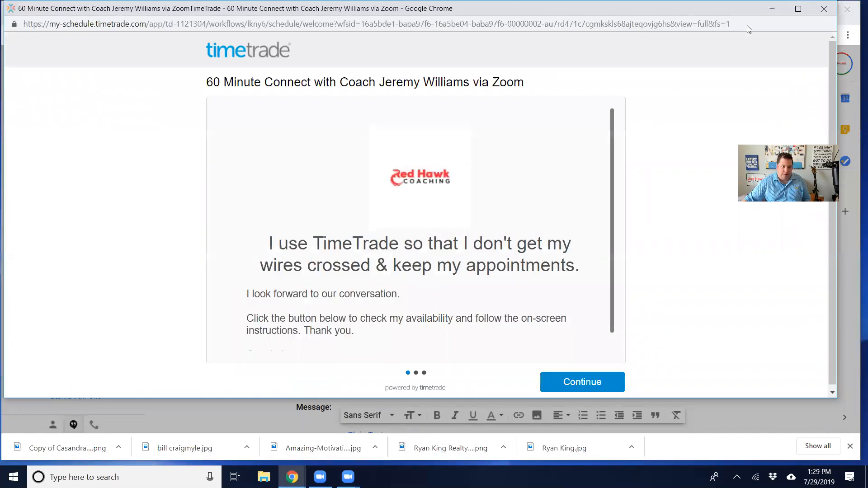
click(823, 9)
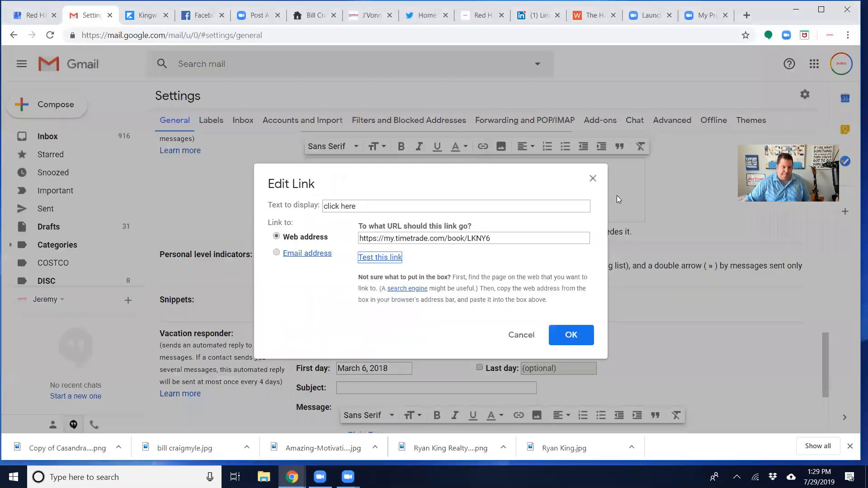
click(572, 335)
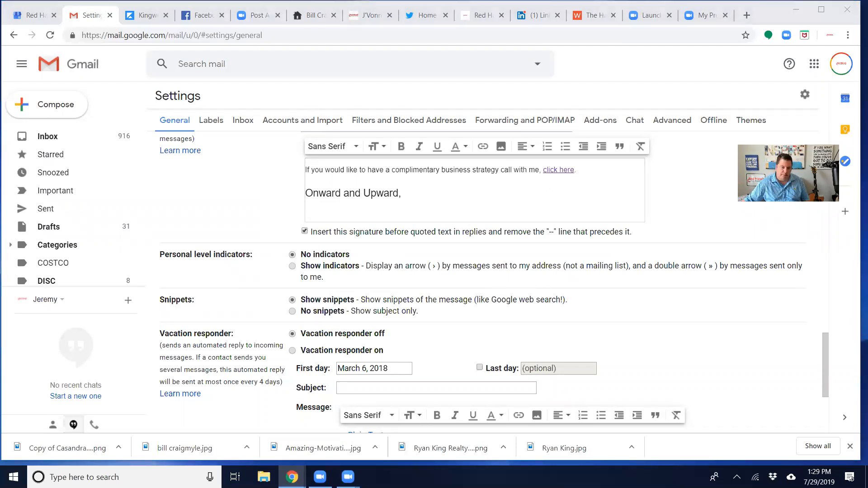
Switch to Canva, leave the open banner design and go to the home page
drag(859, 27, 439, 28)
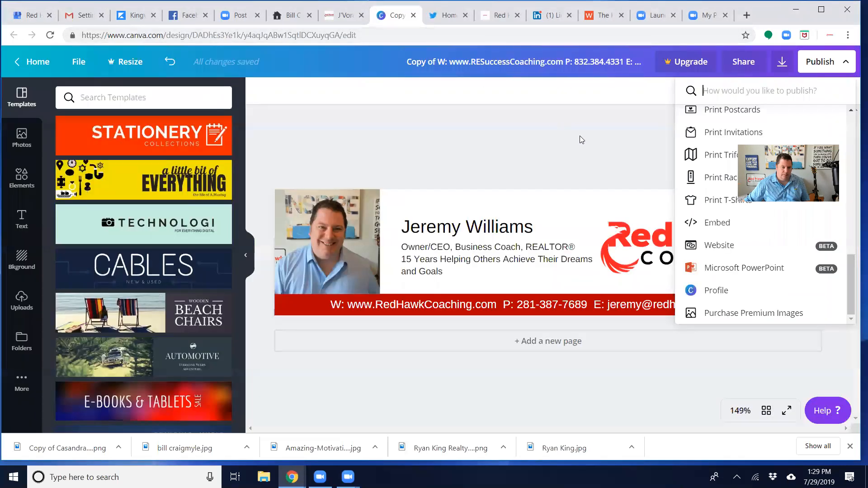
click(440, 35)
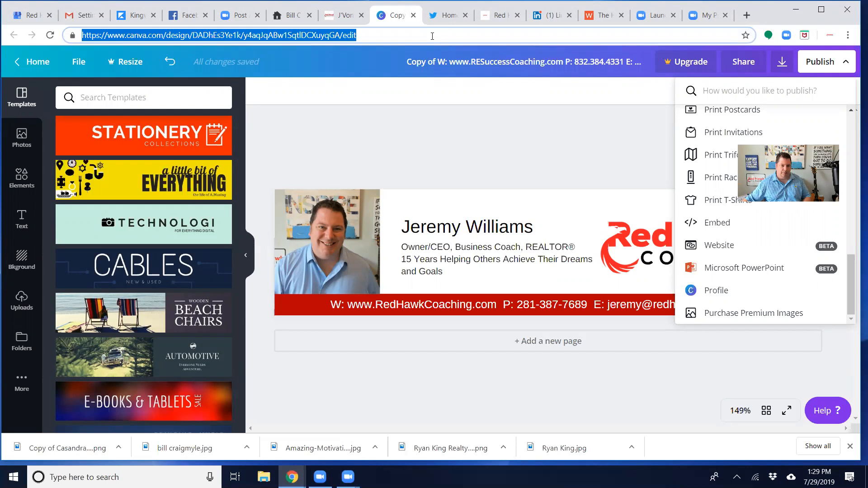
click(27, 63)
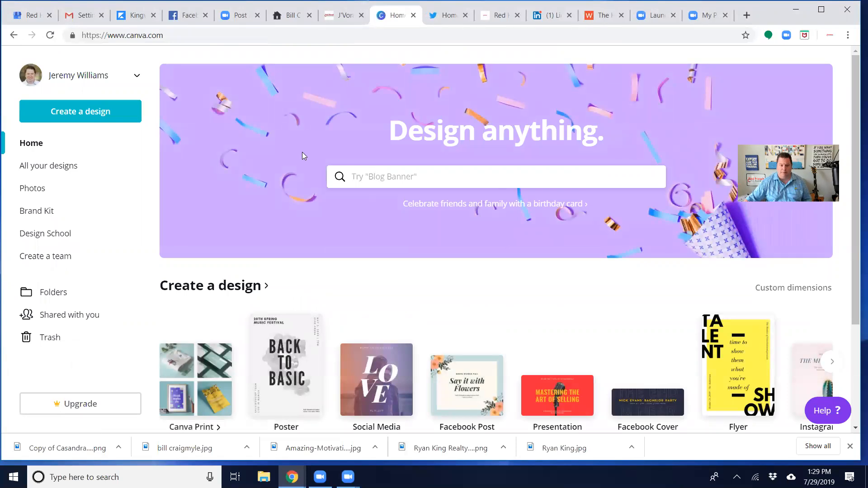
scroll(360, 165, down, 5)
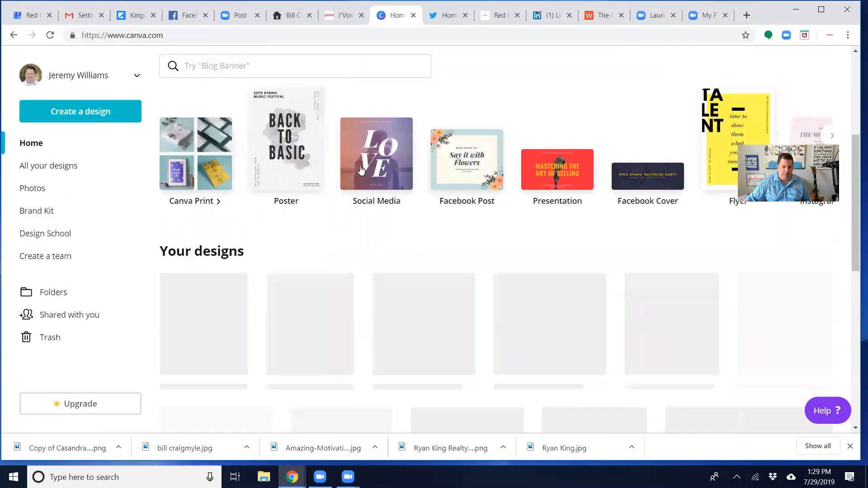
scroll(361, 170, up, 5)
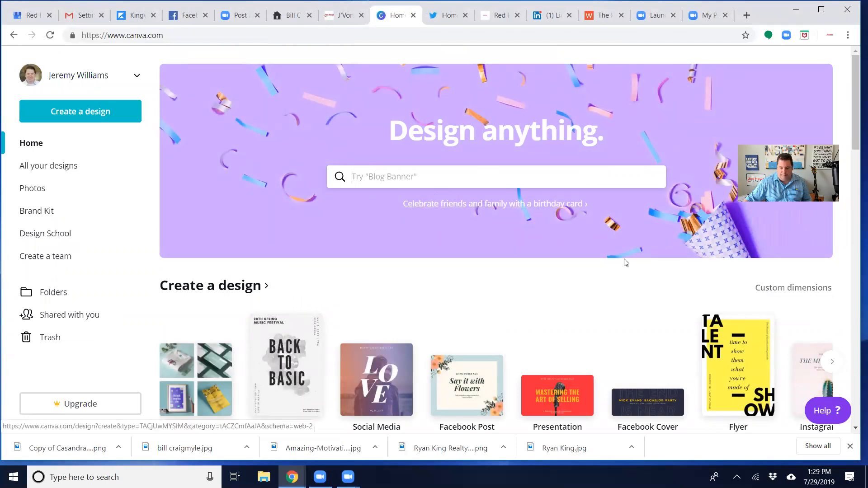
Create a new blank design with custom dimensions of 650 × 150 px
click(761, 293)
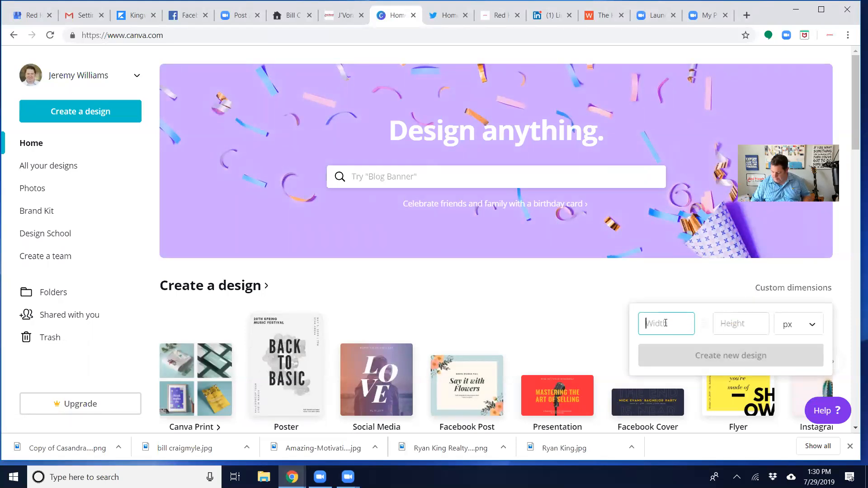
text(650)
key(Tab)
text(150)
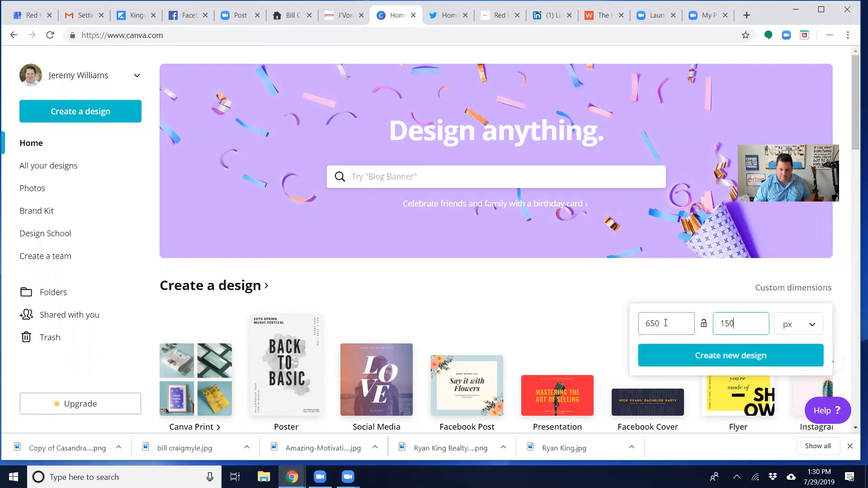
click(807, 325)
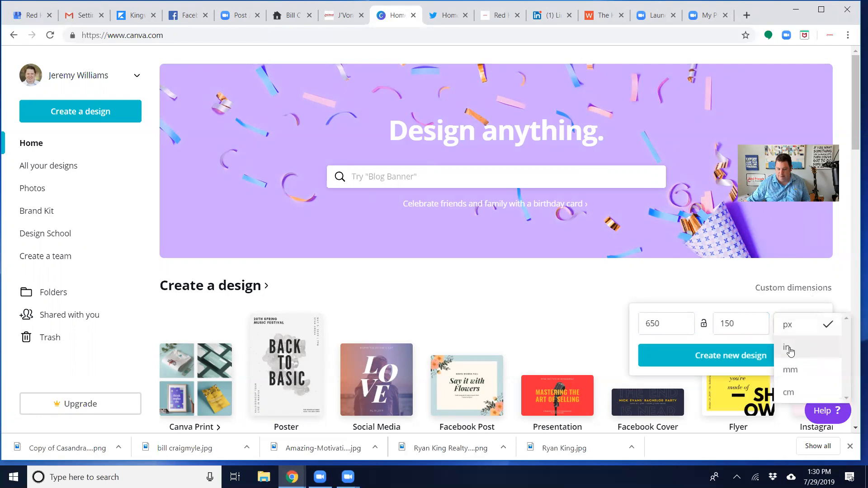
click(797, 326)
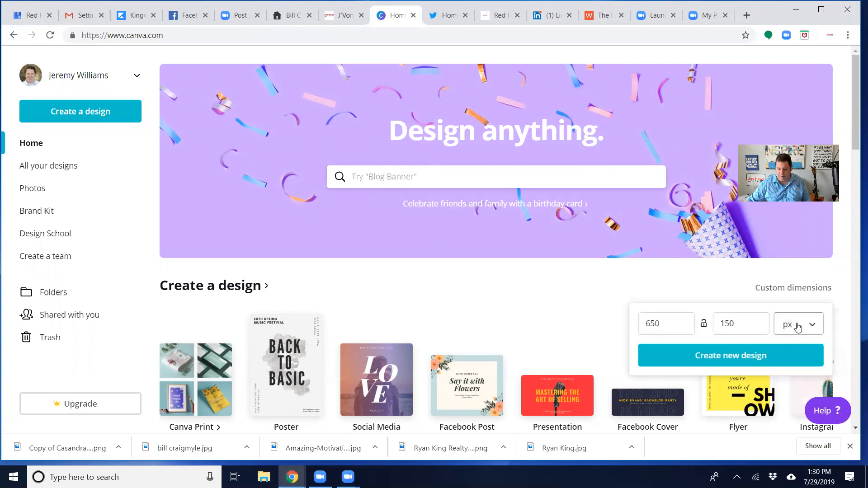
click(748, 355)
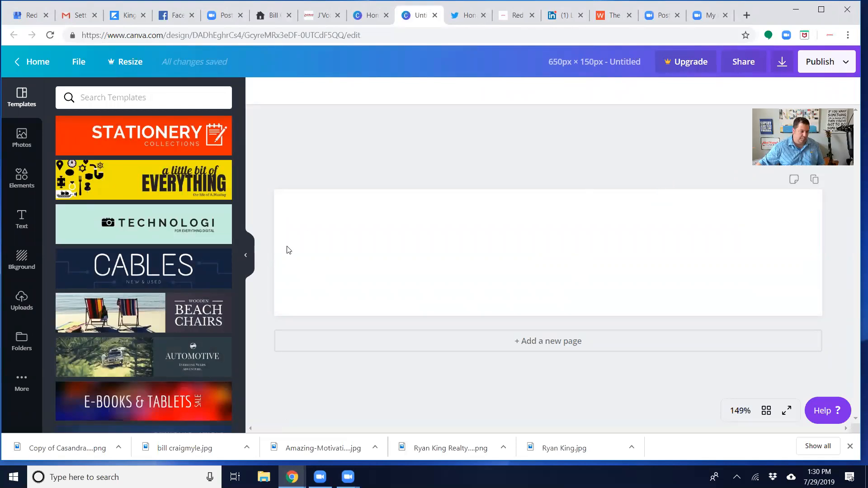
Place the uploaded white-shirt headshot at the banner's left end and scale it to fill the full banner height
click(14, 307)
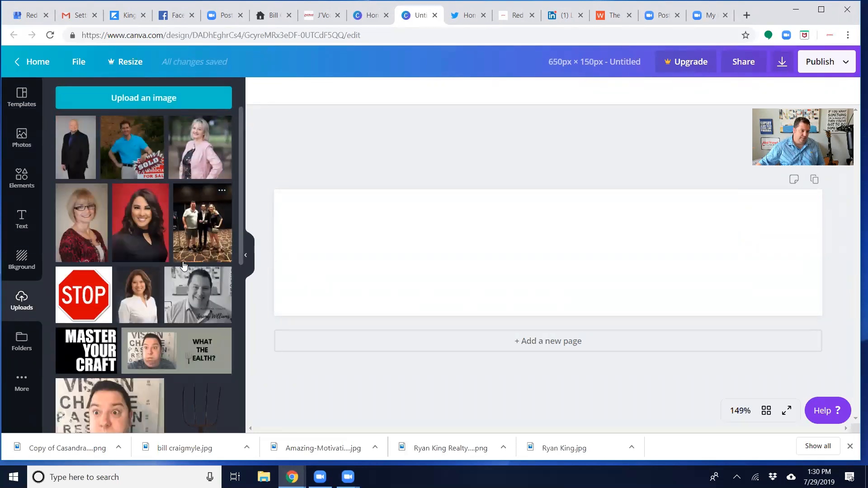
scroll(183, 265, down, 15)
scroll(179, 269, down, 15)
scroll(179, 269, down, 2)
drag(136, 151, 330, 250)
drag(287, 205, 270, 186)
drag(387, 299, 407, 312)
click(440, 139)
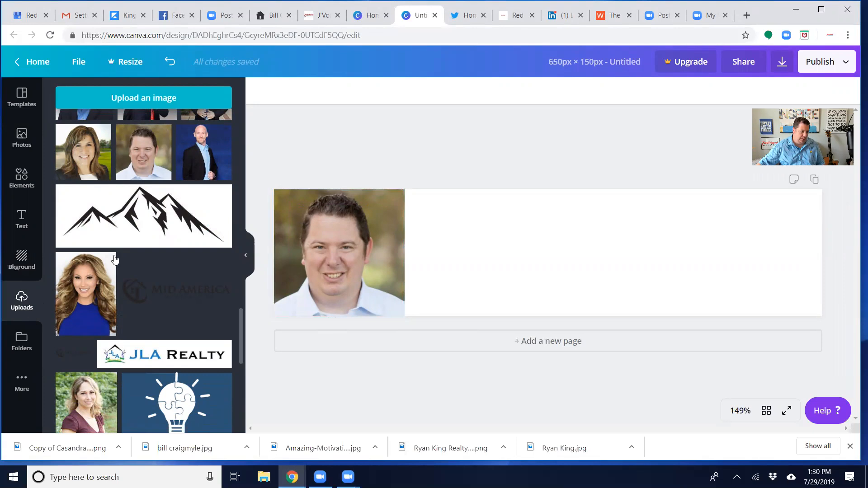
Find the Red Hawk Coaching logo in the uploads, place it in the blank area beside the photo and enlarge it
scroll(115, 259, down, 15)
scroll(145, 278, down, 5)
scroll(145, 278, down, 10)
scroll(143, 274, down, 10)
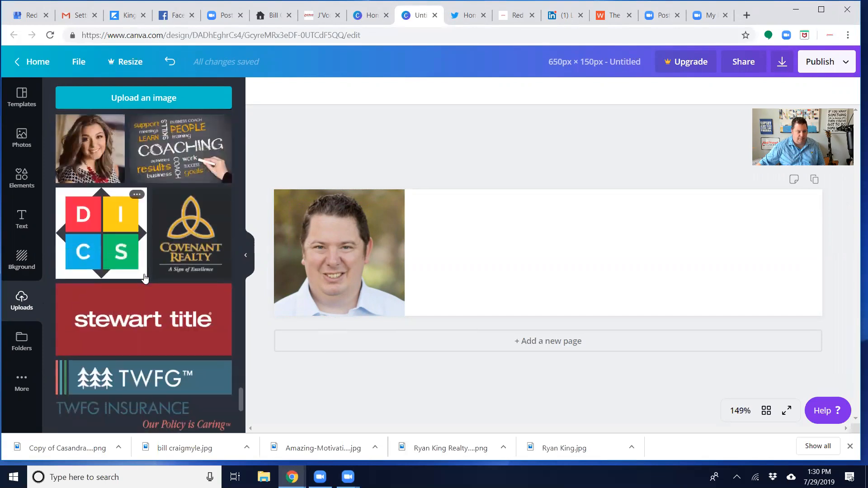
scroll(145, 278, down, 10)
scroll(145, 278, down, 10)
scroll(144, 278, down, 10)
scroll(144, 278, down, 8)
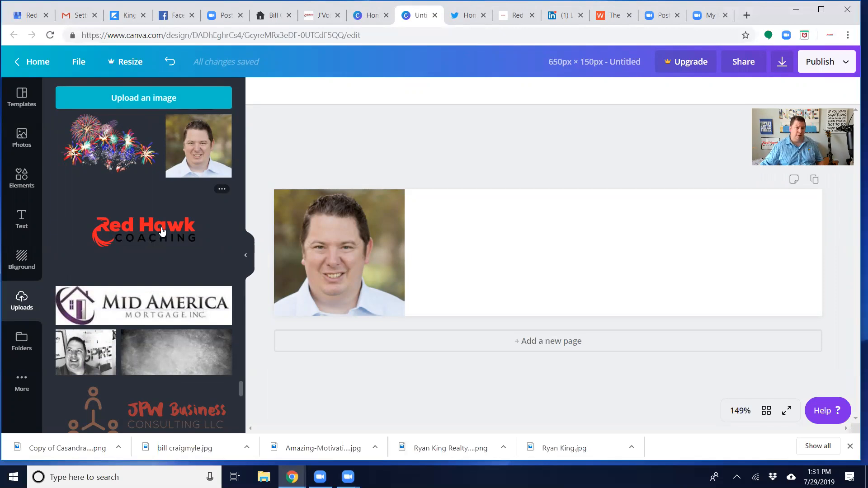
drag(158, 233, 547, 233)
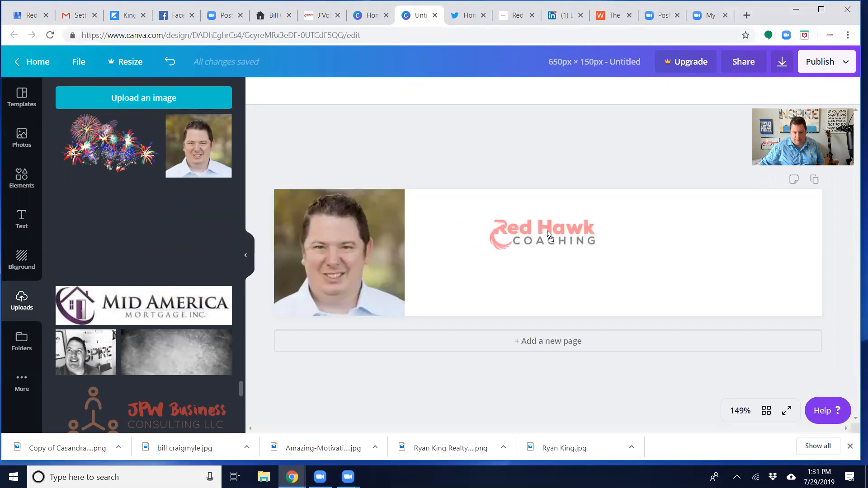
drag(494, 234, 494, 233)
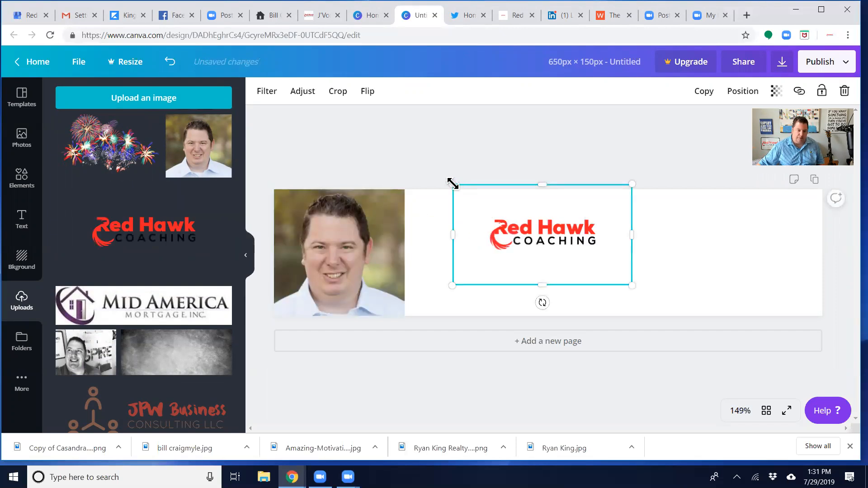
drag(452, 184, 415, 169)
drag(511, 228, 578, 230)
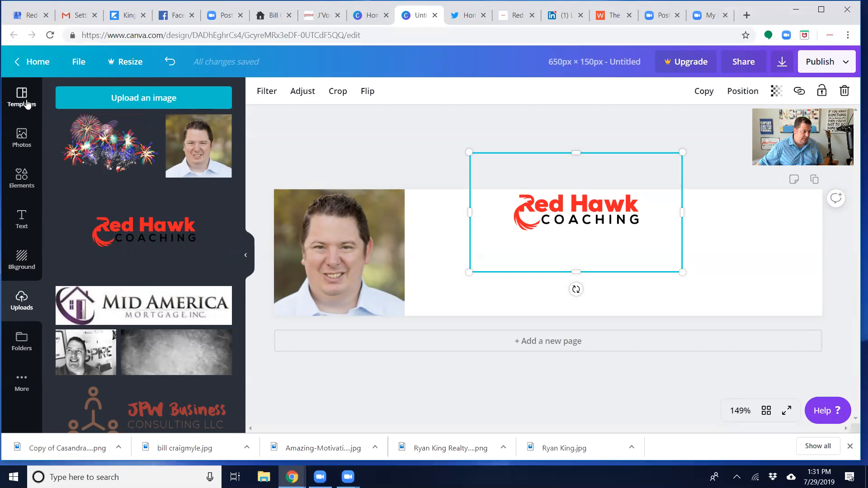
Add the recently used shadowed rectangle along the banner's lower edge beside the photo and color it black
click(22, 178)
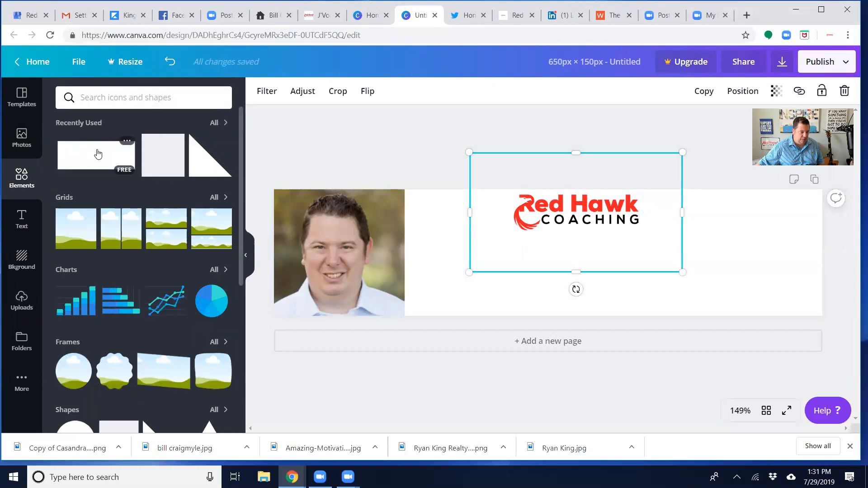
click(119, 139)
drag(570, 268, 698, 306)
drag(616, 357, 302, 290)
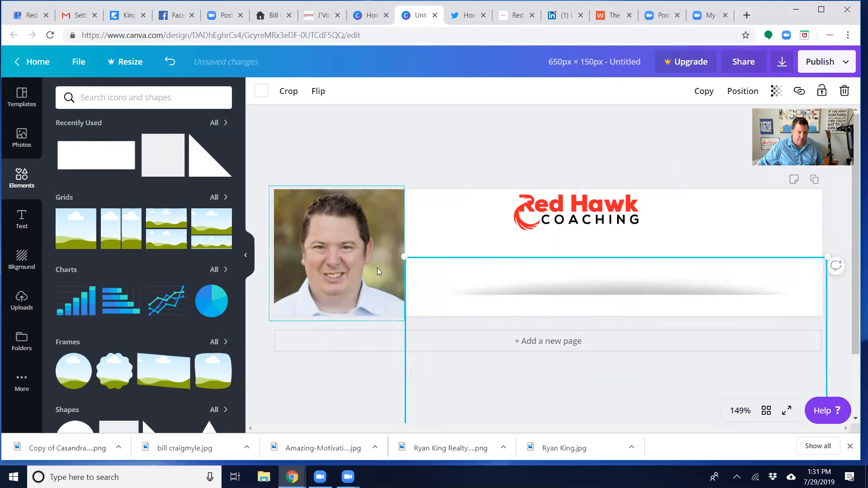
click(261, 91)
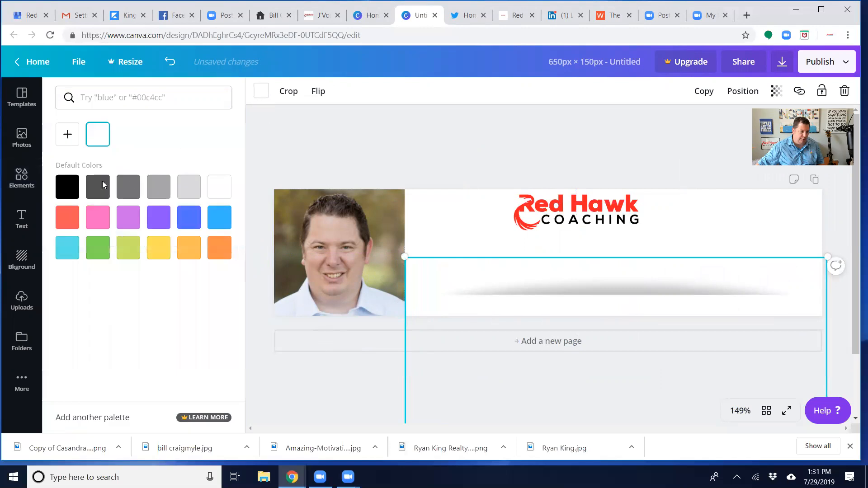
click(71, 186)
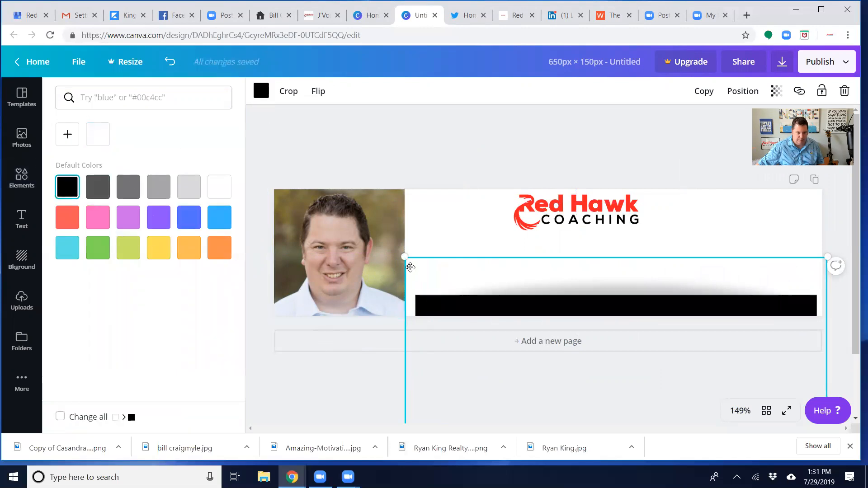
Enlarge the black bar so it spans exactly from the photo's edge to the banner's right edge
mouse_move(404, 257)
mouse_down()
mouse_move(386, 250)
mouse_move(394, 252)
mouse_up()
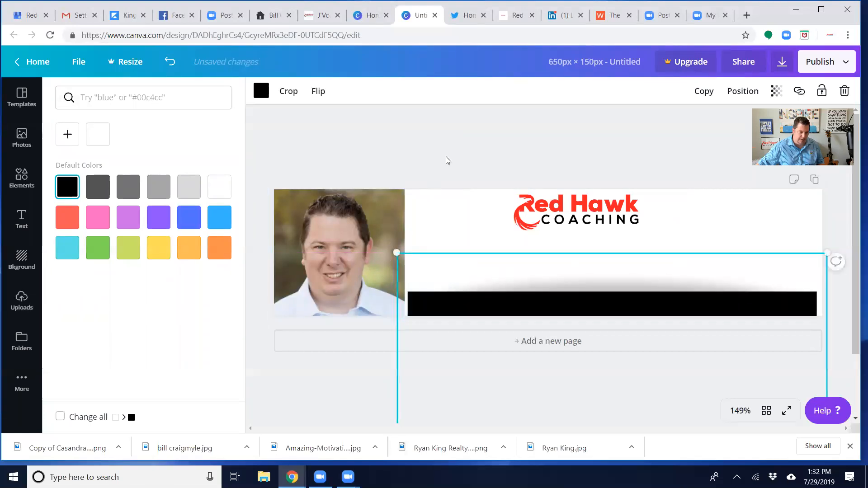
click(448, 154)
click(407, 308)
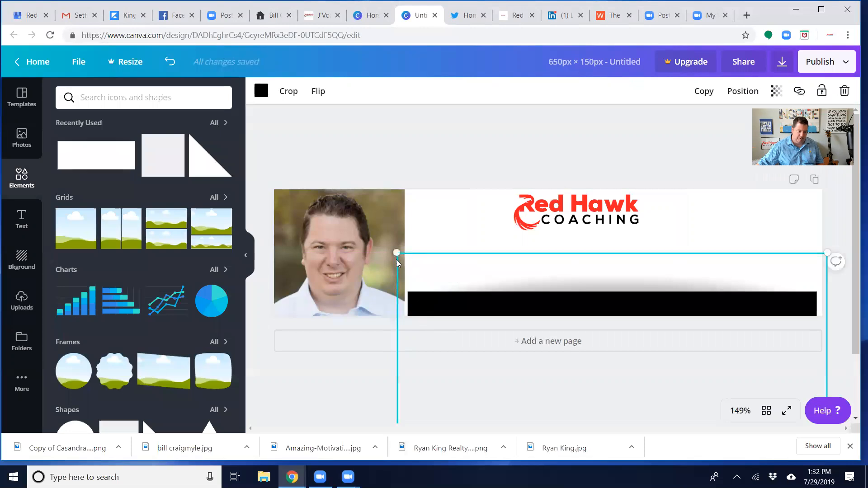
drag(396, 252, 394, 249)
click(471, 145)
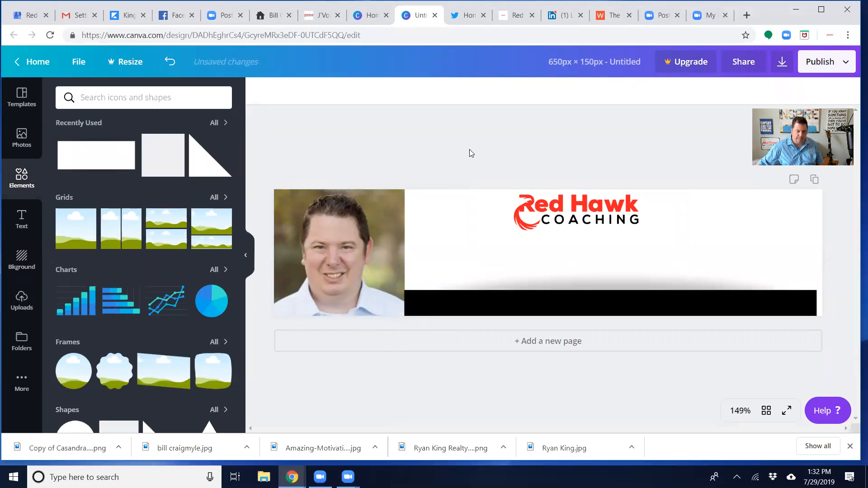
click(786, 312)
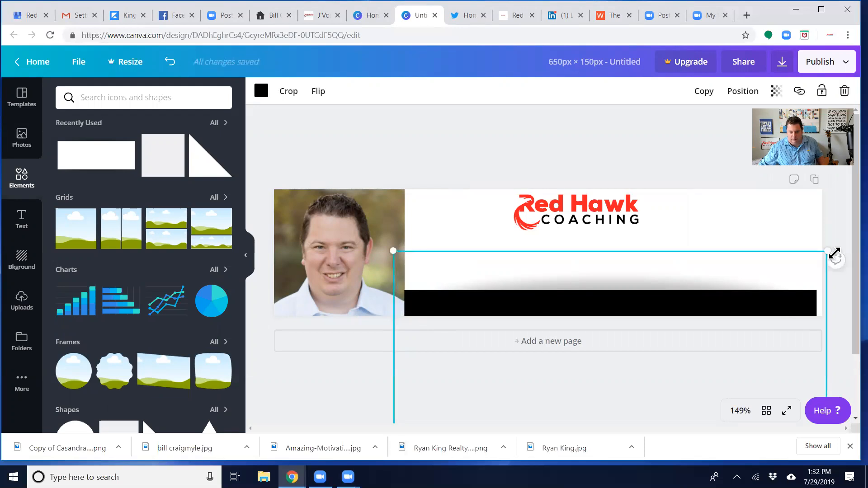
drag(838, 245, 834, 246)
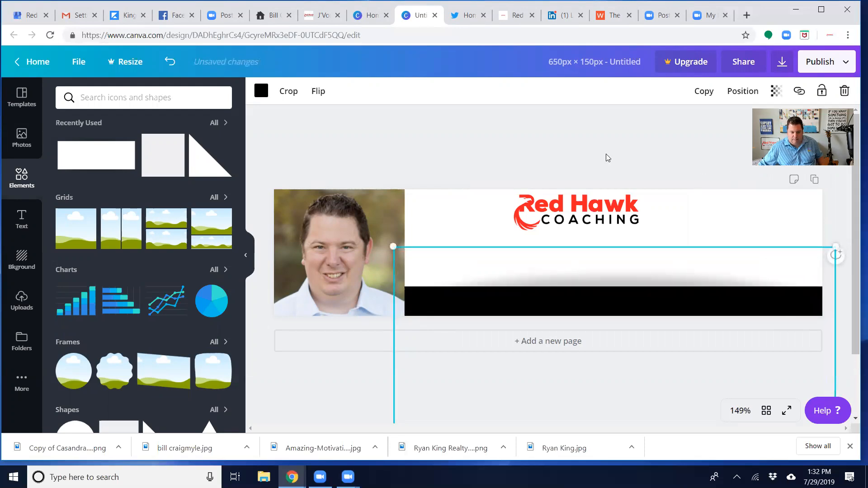
click(506, 361)
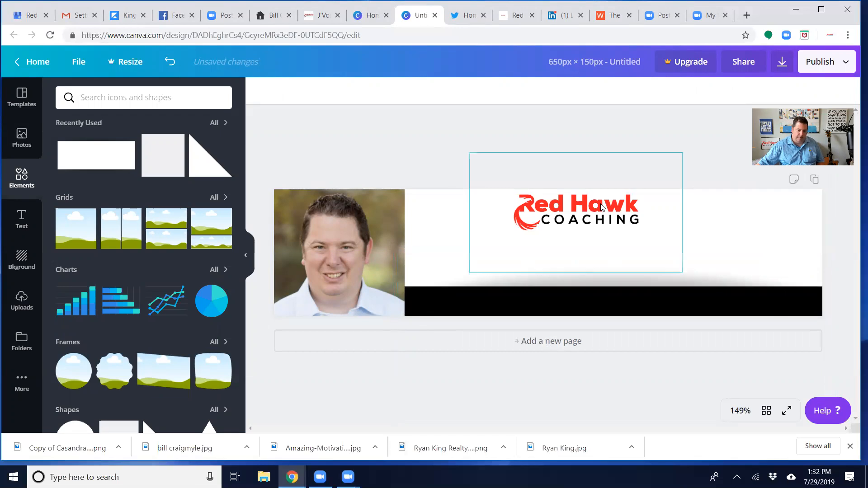
Enlarge the Red Hawk Coaching logo and center it over the black bar in the white area
drag(580, 226, 614, 257)
drag(484, 180, 438, 147)
drag(570, 234, 595, 249)
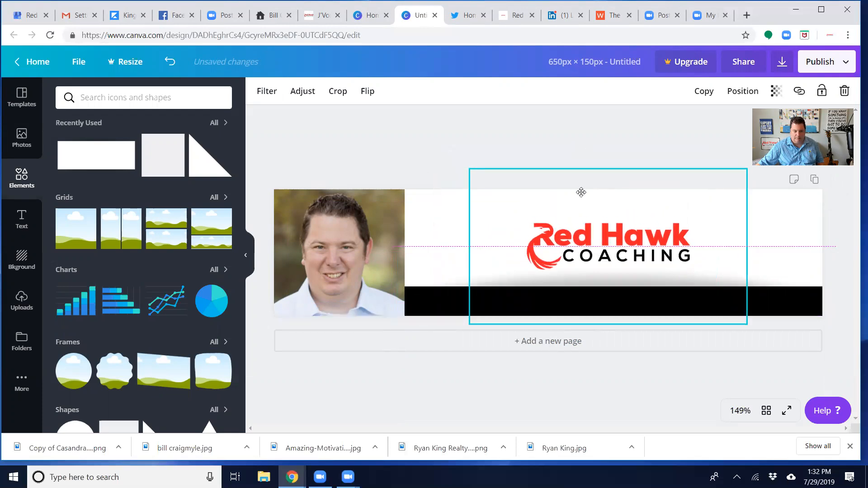
click(576, 140)
drag(602, 230, 611, 229)
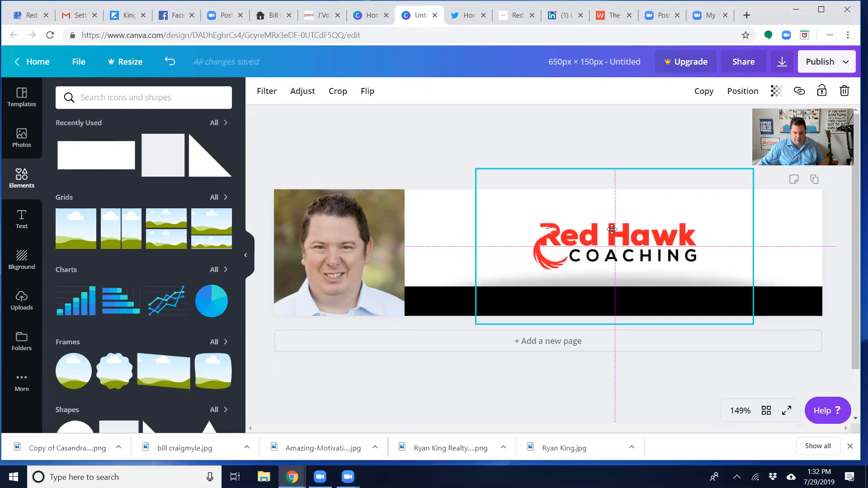
drag(612, 229, 612, 229)
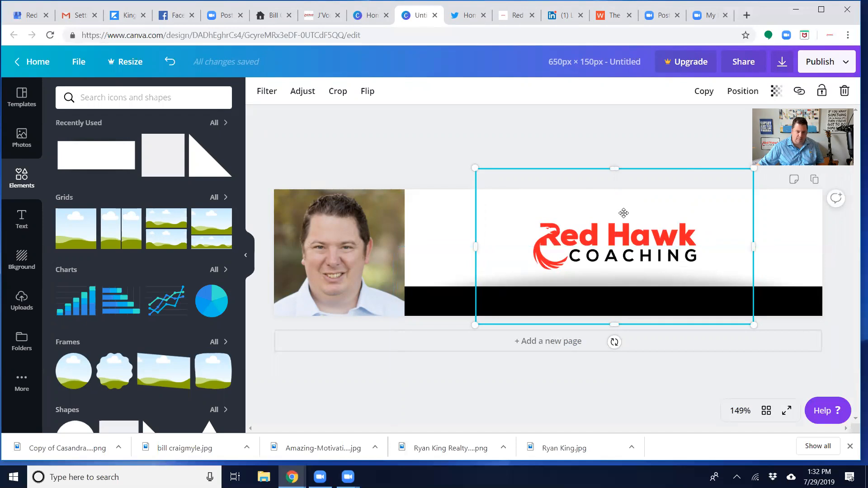
click(601, 135)
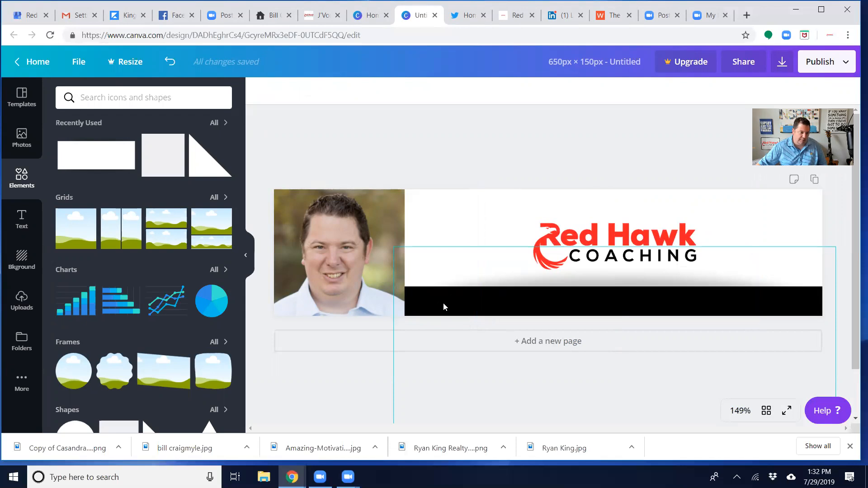
Add a body text box on the black bar and enlarge it to span the bar's width
click(22, 219)
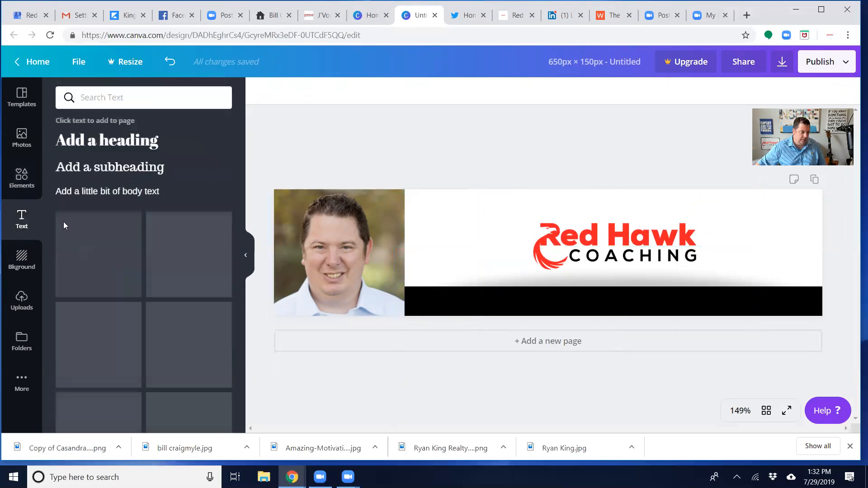
click(142, 193)
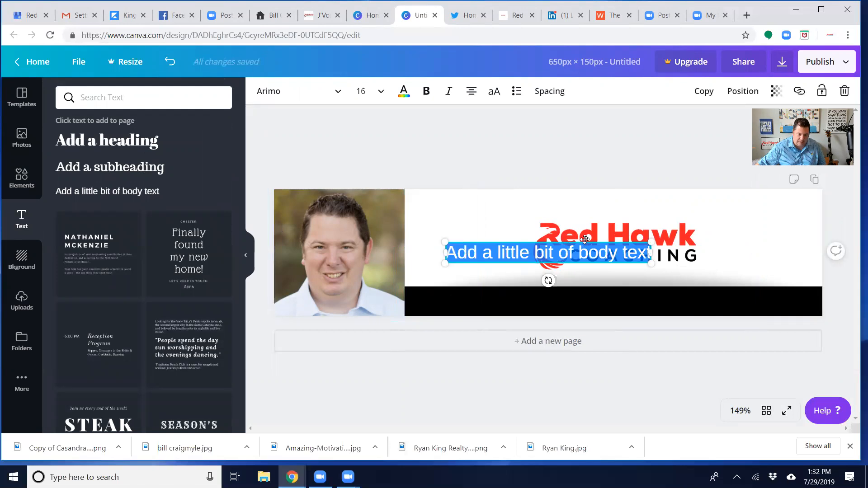
drag(584, 241, 583, 289)
drag(577, 288, 549, 290)
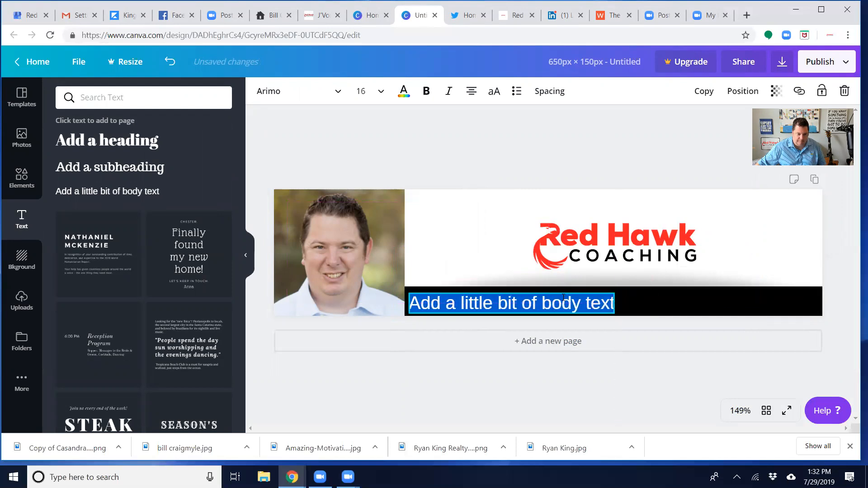
drag(615, 292, 823, 294)
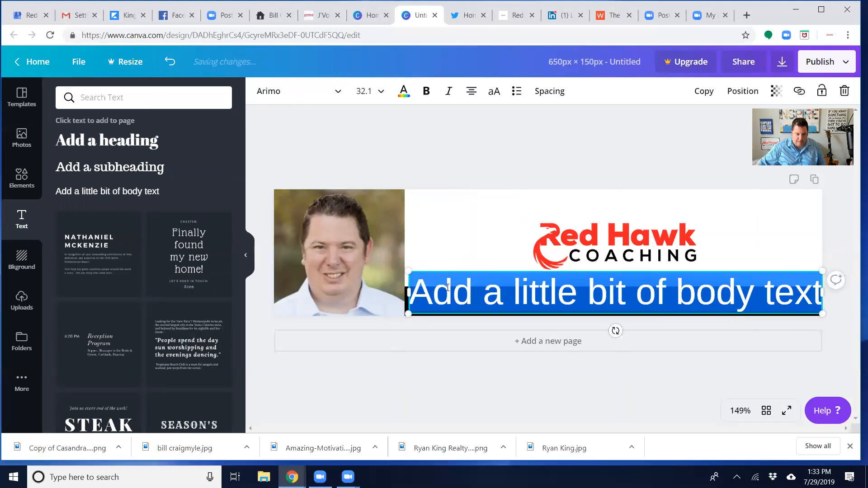
Select all the placeholder text on the black bar and set its color to white
click(417, 289)
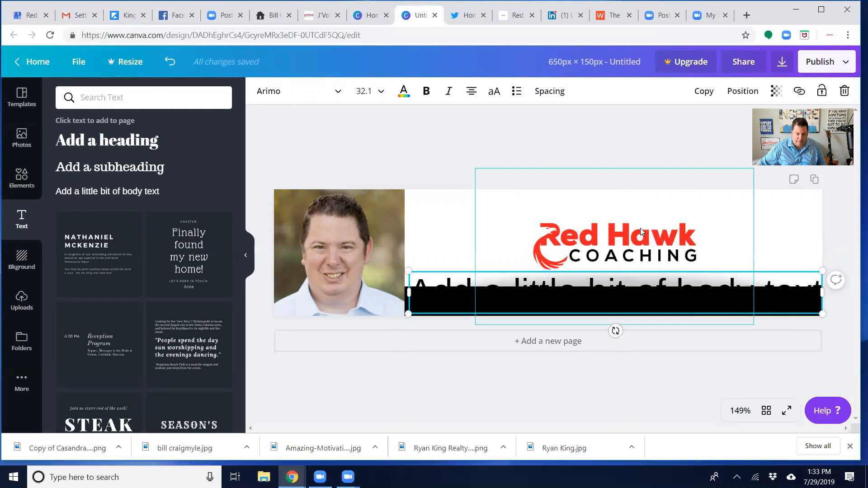
key(BackSpace)
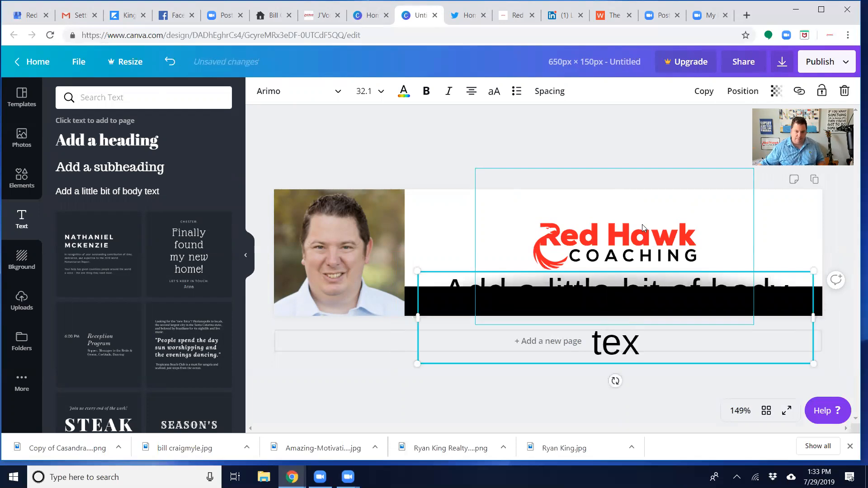
right_click(641, 204)
drag(646, 344, 415, 290)
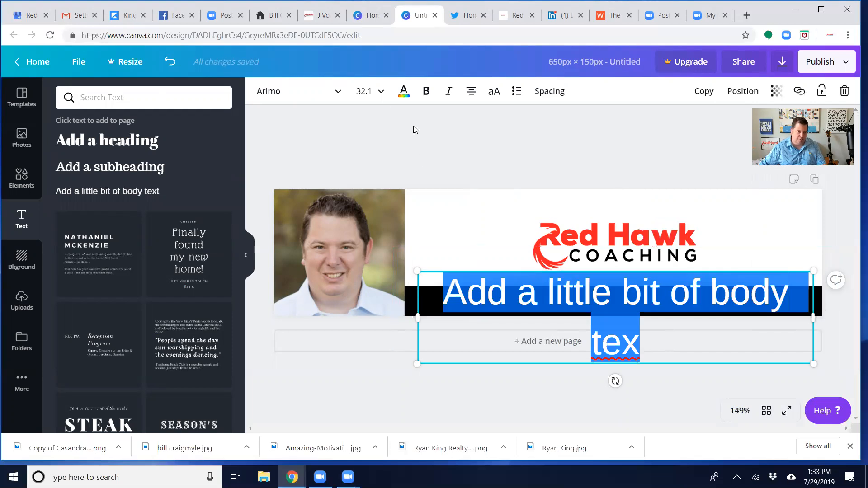
click(403, 93)
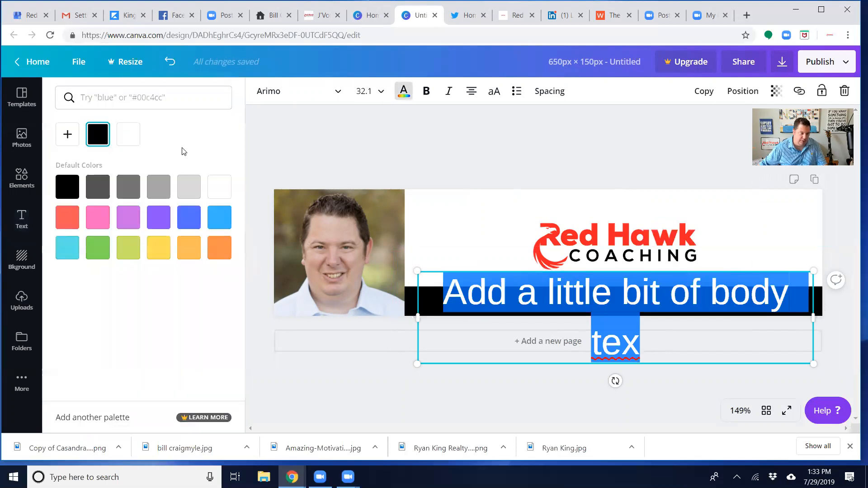
click(128, 135)
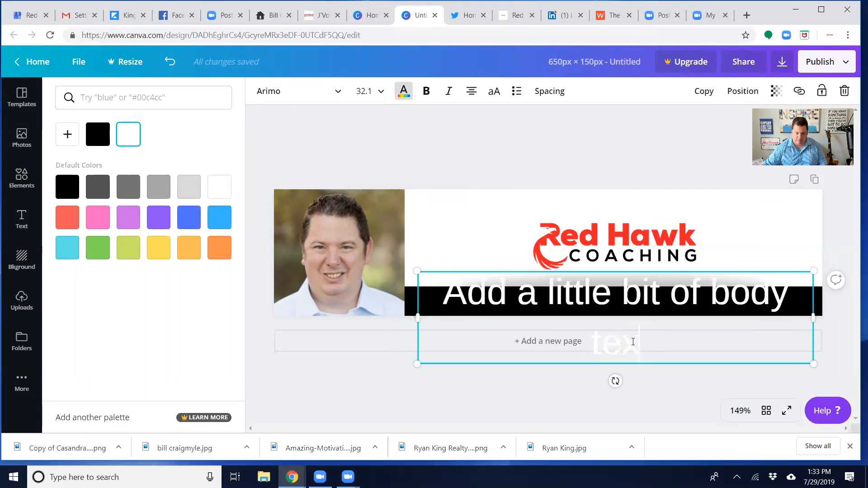
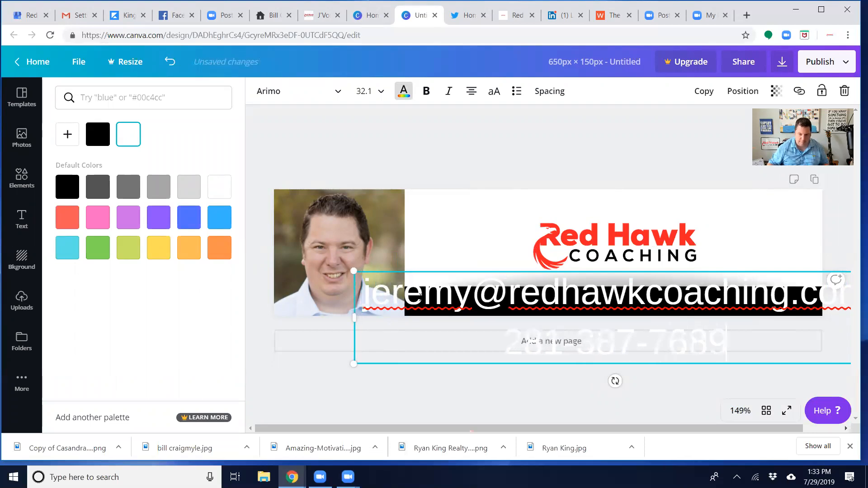
Set the contact text's font size to 16 and center the line inside the black bar
click(373, 91)
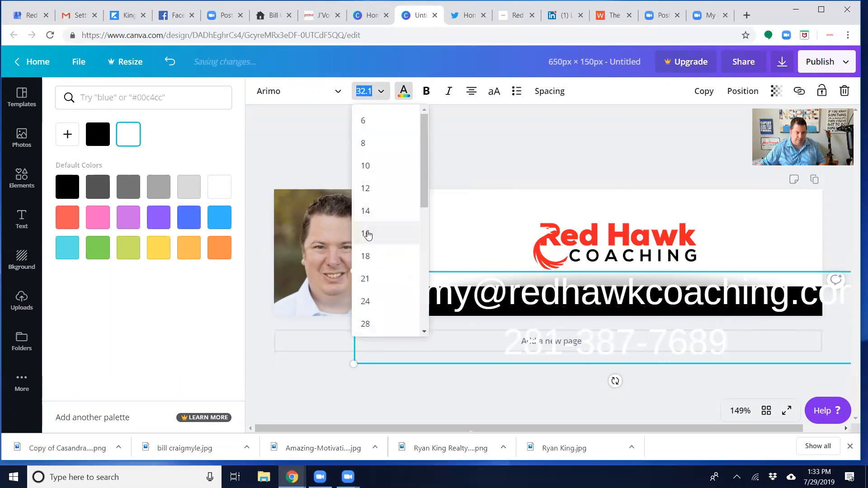
click(366, 233)
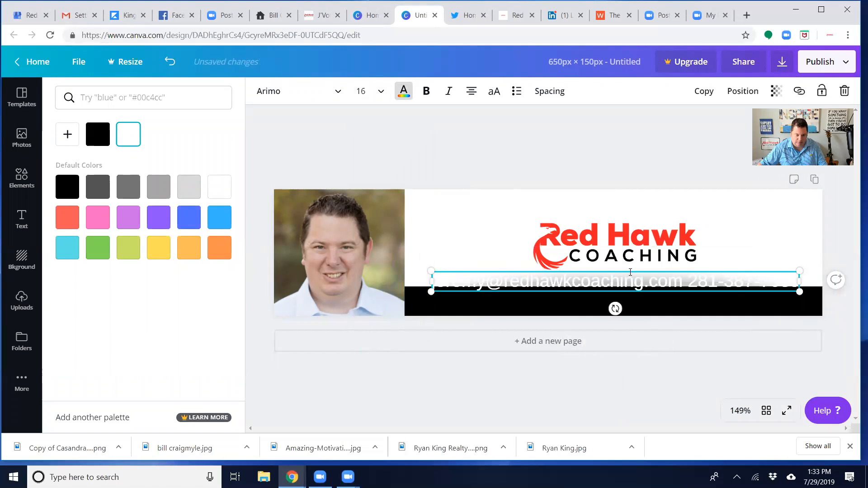
drag(631, 273, 626, 290)
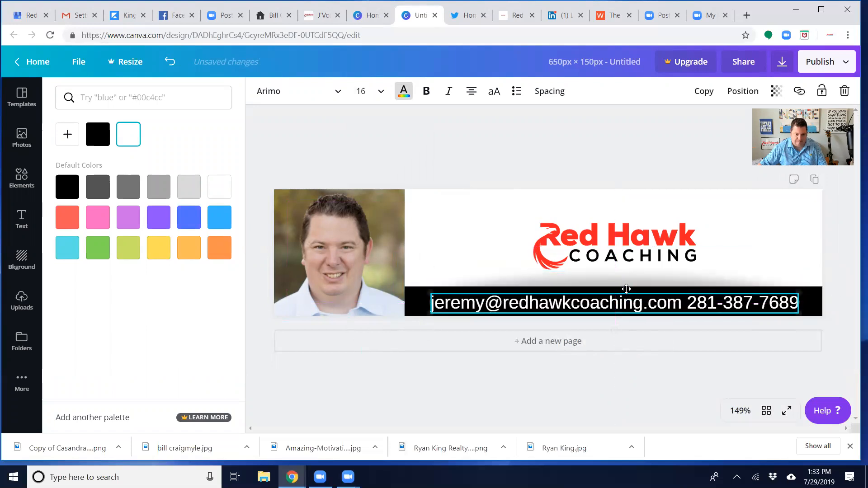
click(624, 160)
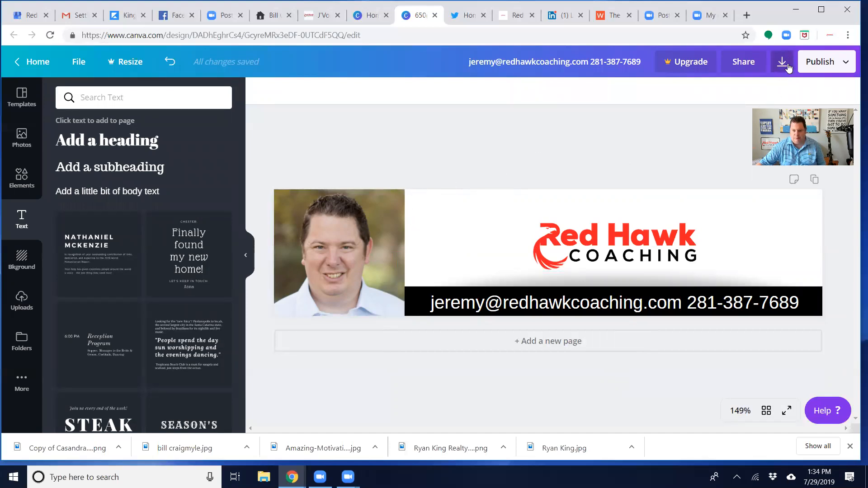
Rename the design with the owner's first name in possessive form followed by "Signature"
click(599, 64)
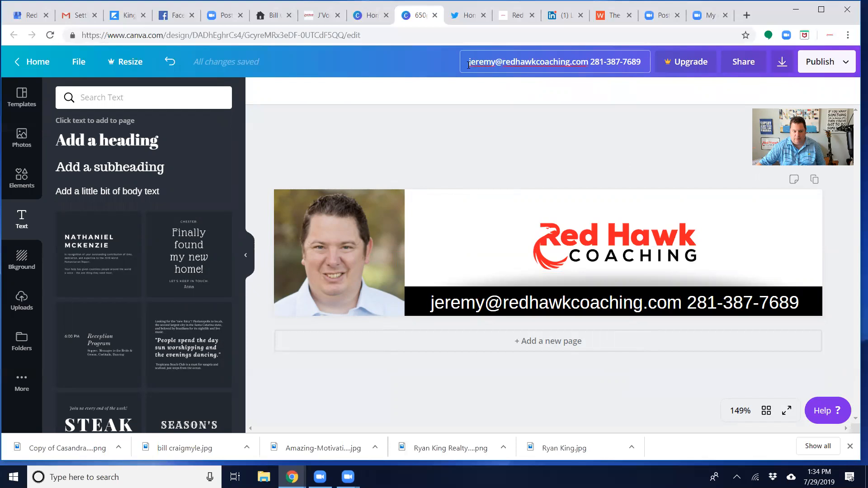
drag(469, 65, 680, 81)
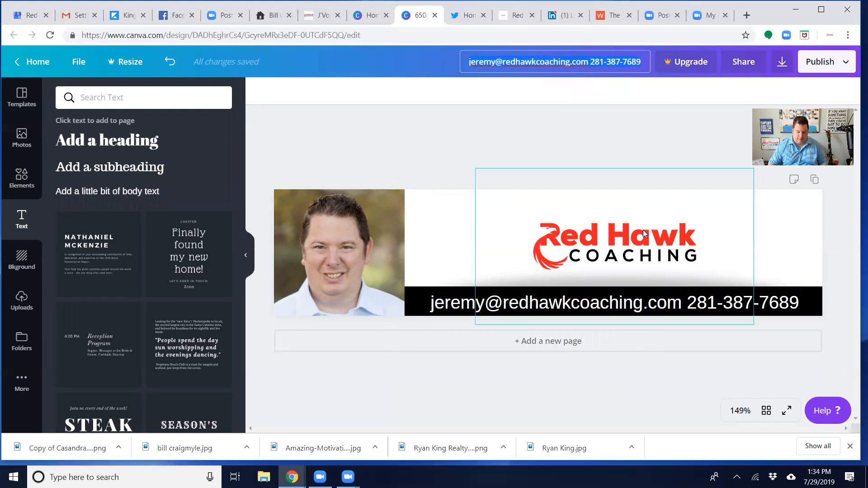
text(Jeremy's Signature)
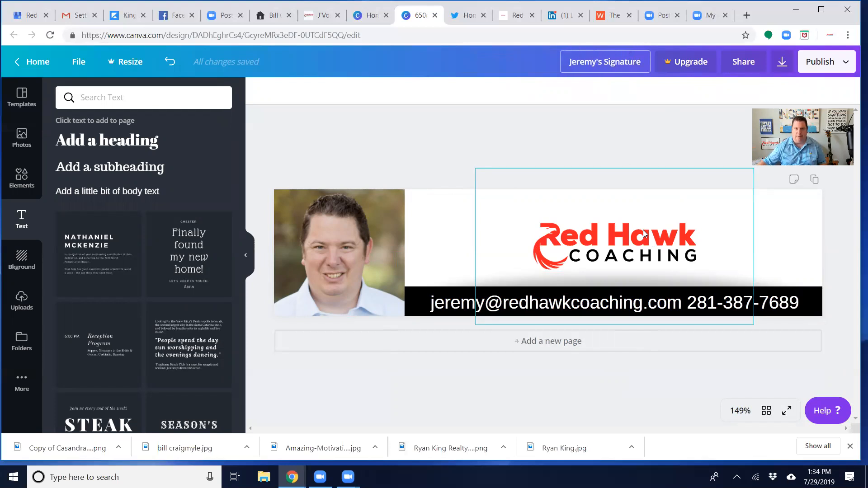
key(Return)
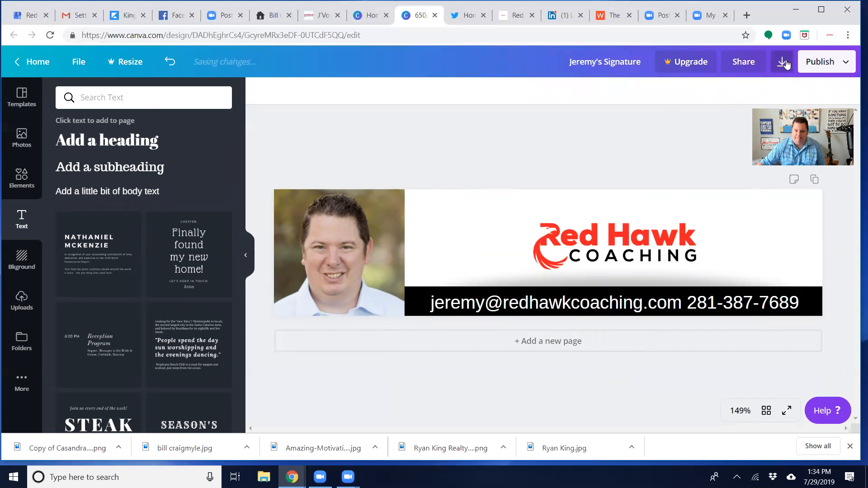
Download the banner as a PNG file and dismiss the Canva Pro trial offer
click(786, 65)
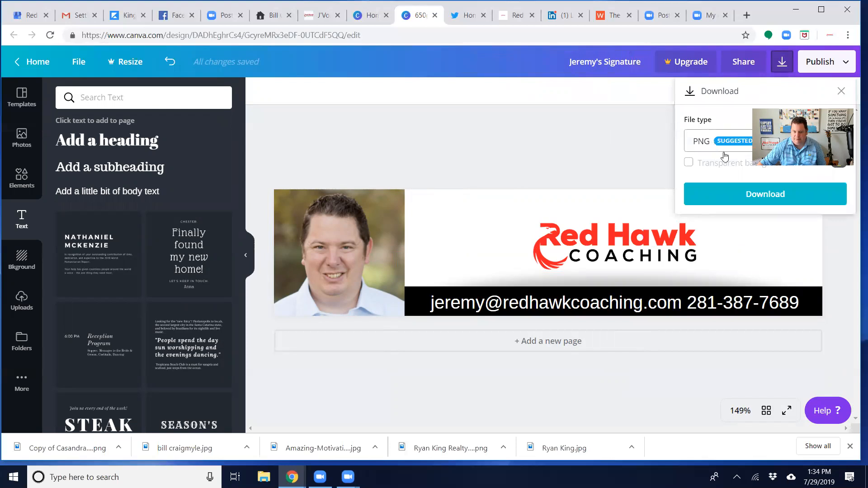
click(768, 197)
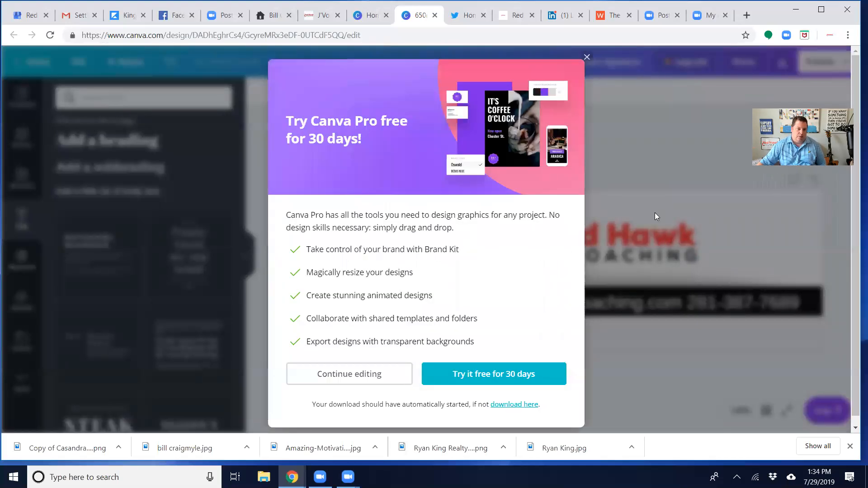
click(587, 57)
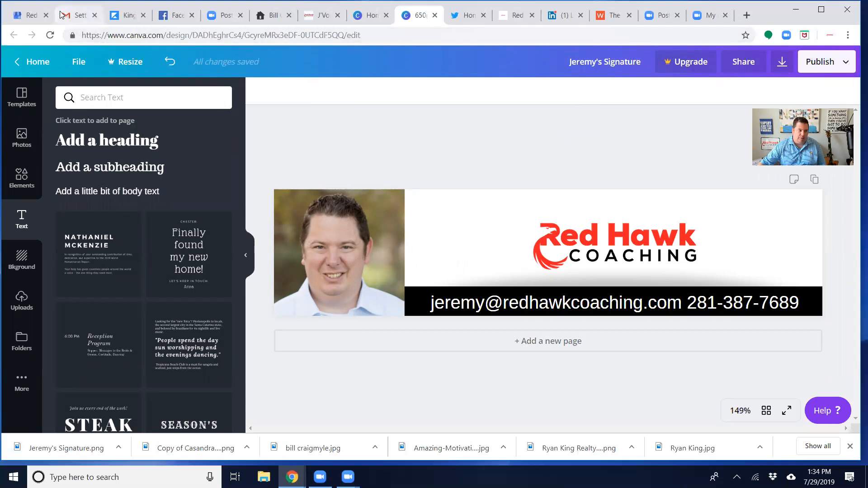
Load Gmail in the browser tab showing the NeezleGuy site and open Google Photos from its Google apps
click(77, 15)
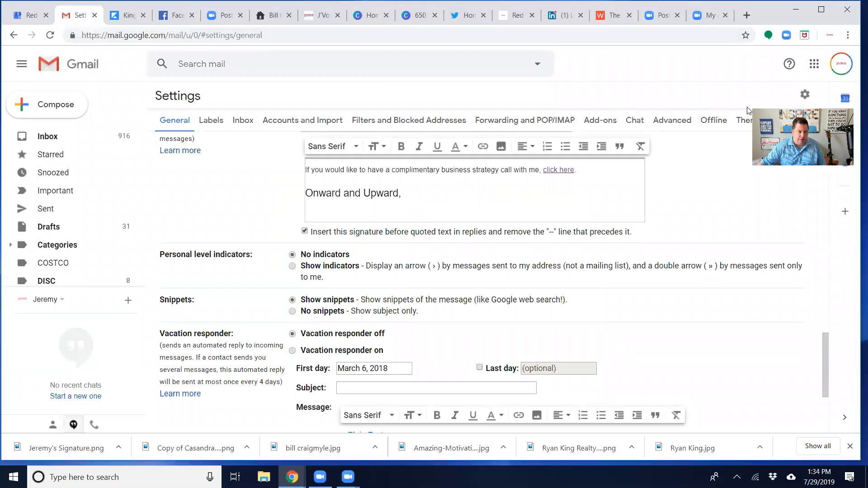
click(128, 15)
click(151, 35)
text(gmail.com)
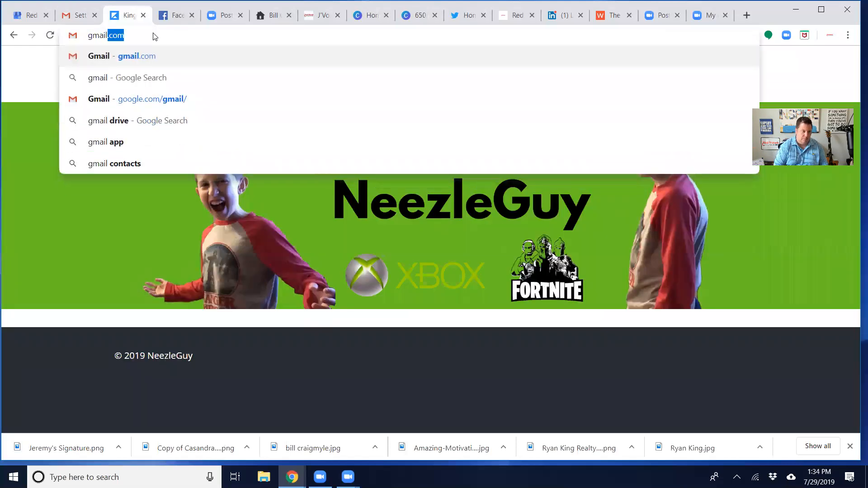
key(Return)
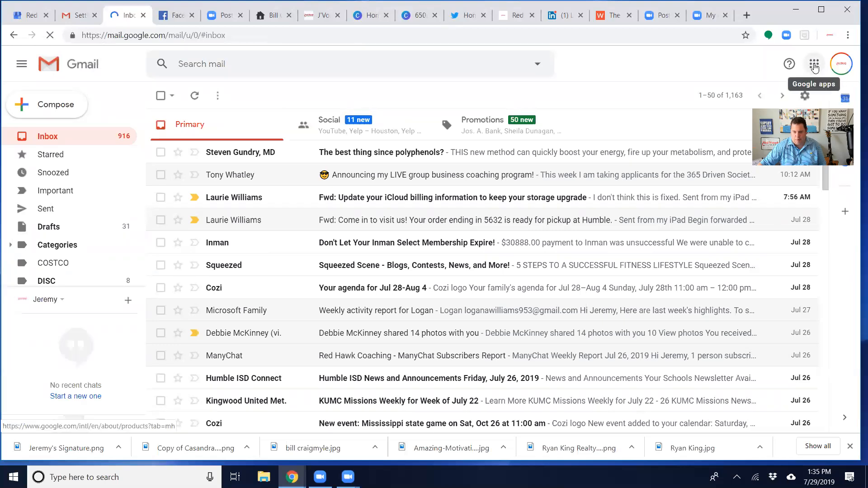
click(814, 65)
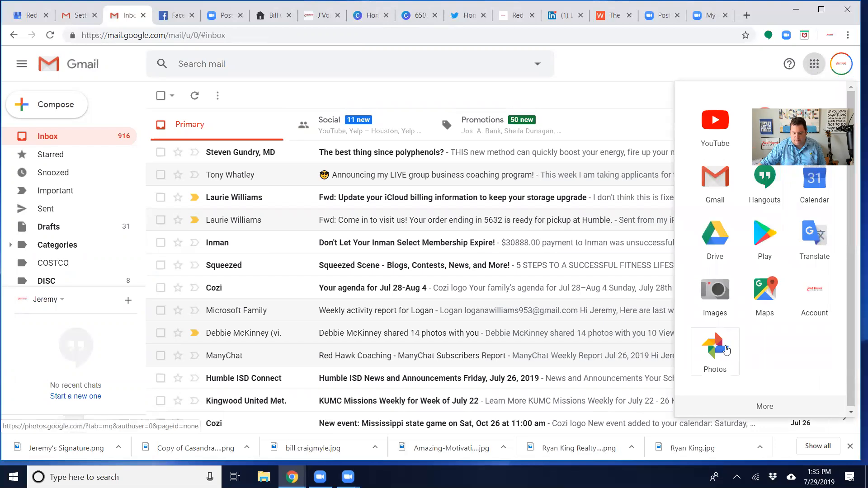
click(726, 351)
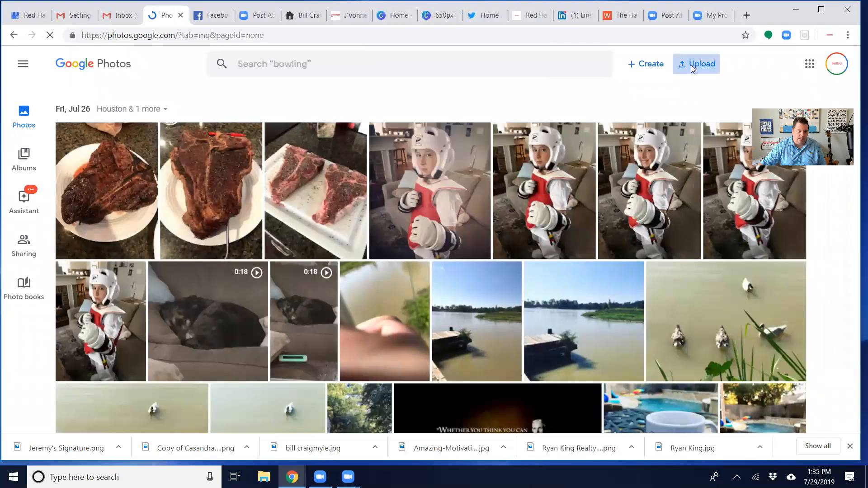
Upload the downloaded signature banner PNG from the computer to Google Photos
click(691, 65)
click(670, 100)
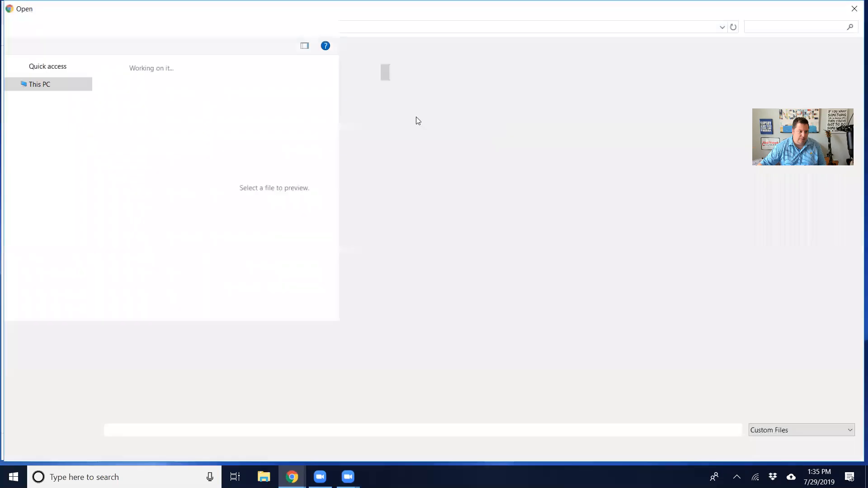
drag(89, 103, 81, 67)
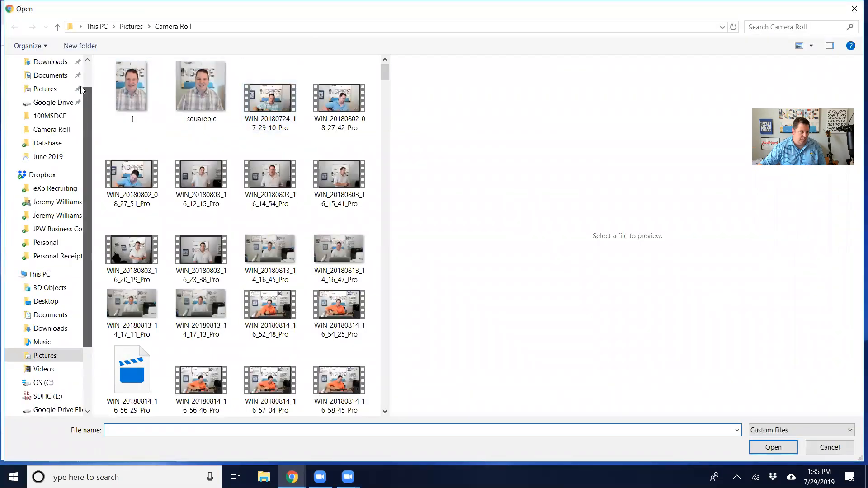
click(48, 98)
double_click(120, 94)
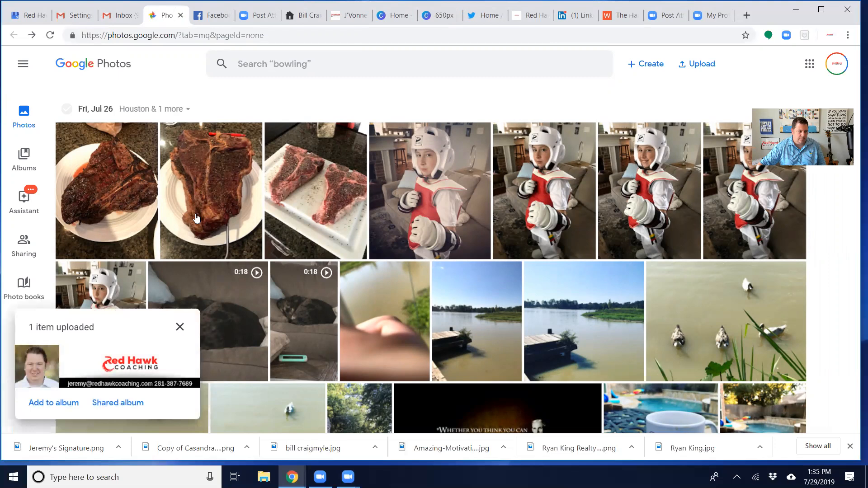
Open the newly uploaded signature banner in Google Photos and copy its image address
click(133, 350)
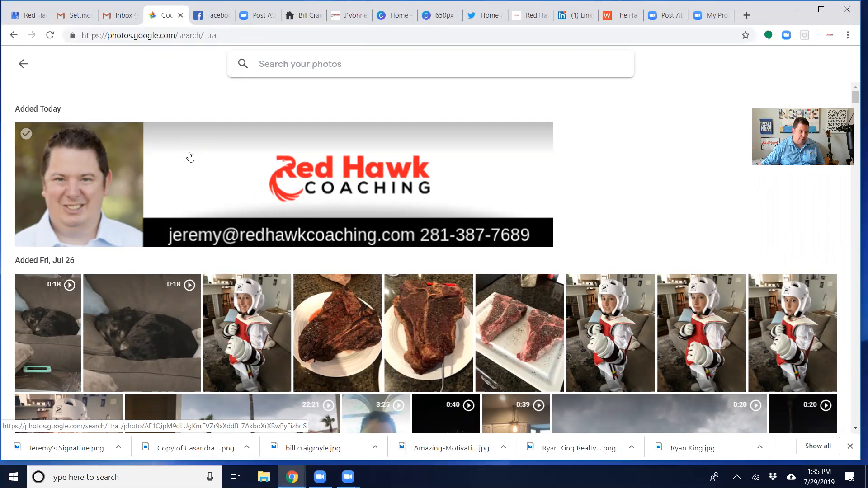
click(189, 158)
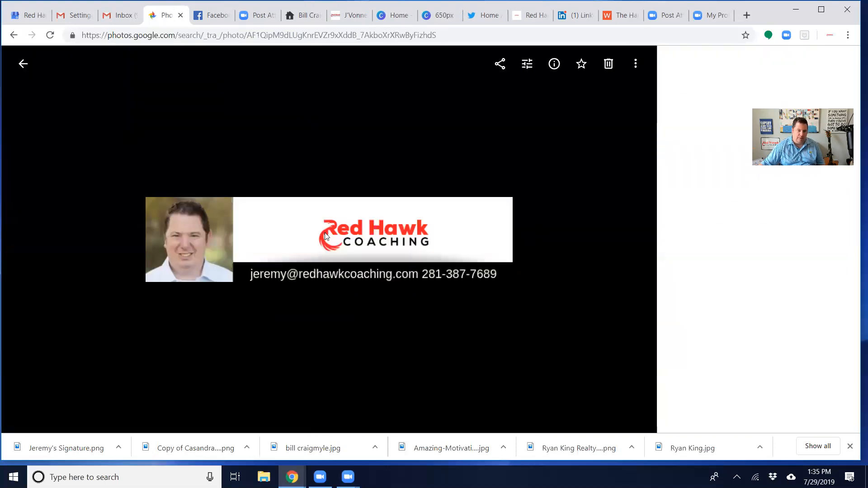
right_click(328, 234)
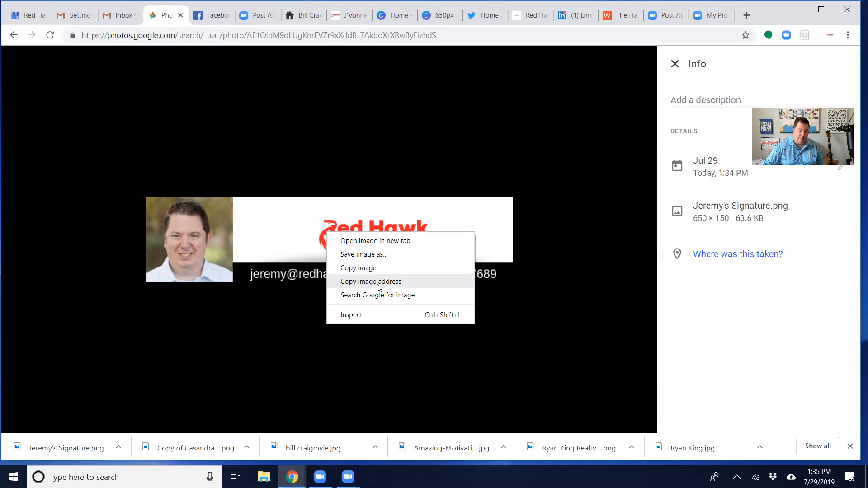
click(379, 285)
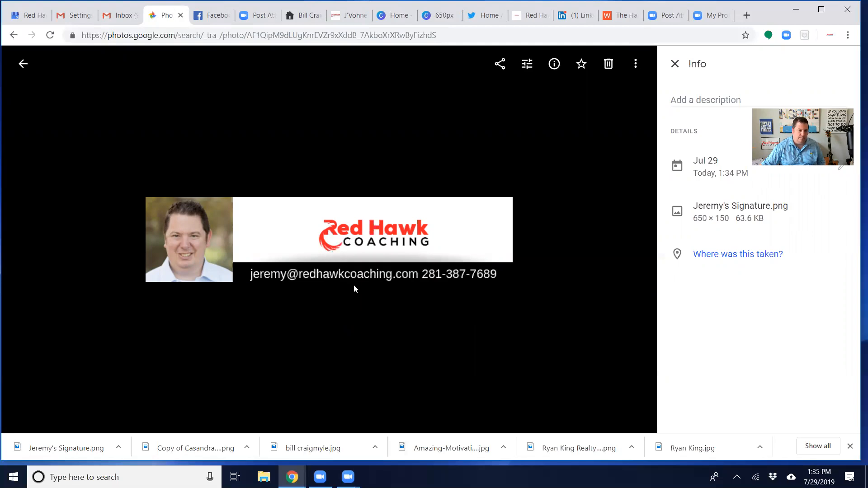
Switch to the Gmail settings and insert the banner below "Onward and Upward," in the signature using the copied image URL
click(77, 18)
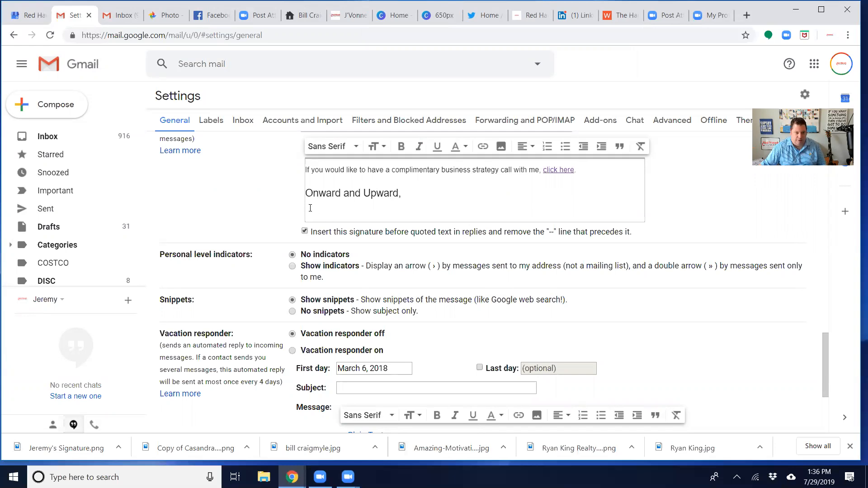
click(501, 147)
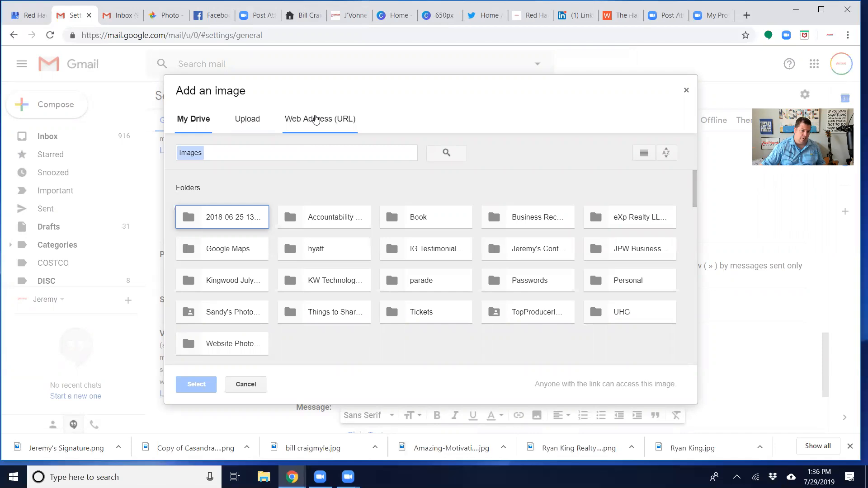
click(322, 123)
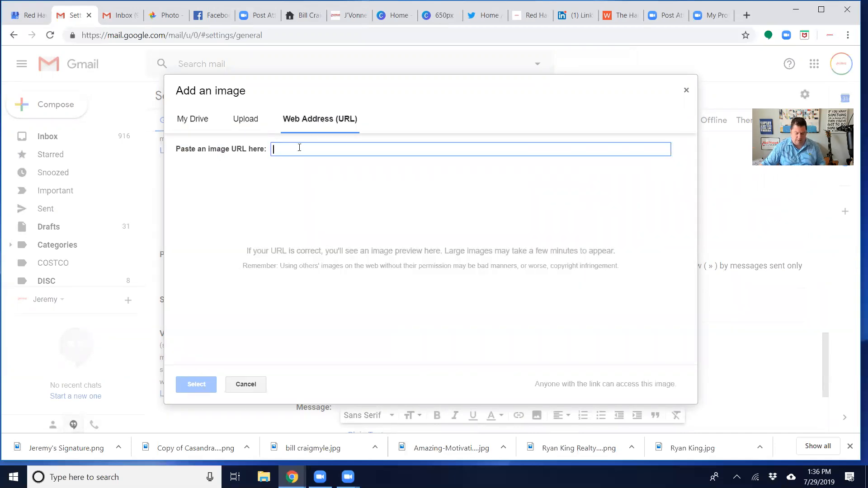
key(ctrl+v)
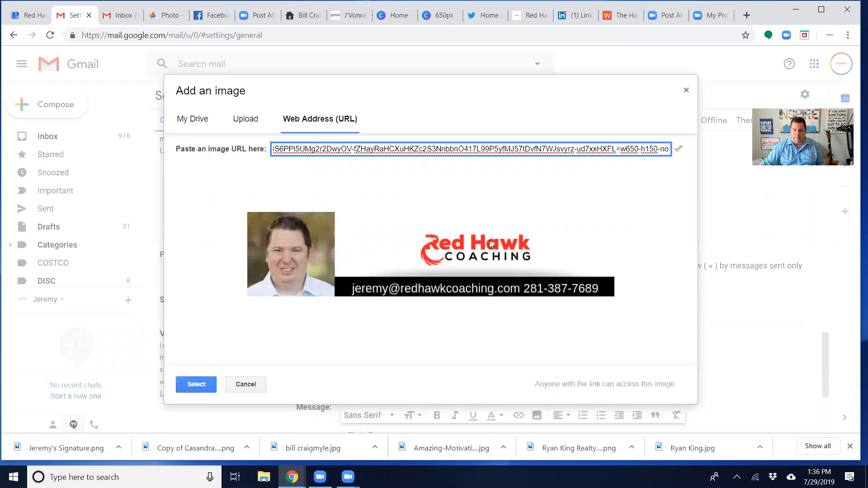
click(203, 384)
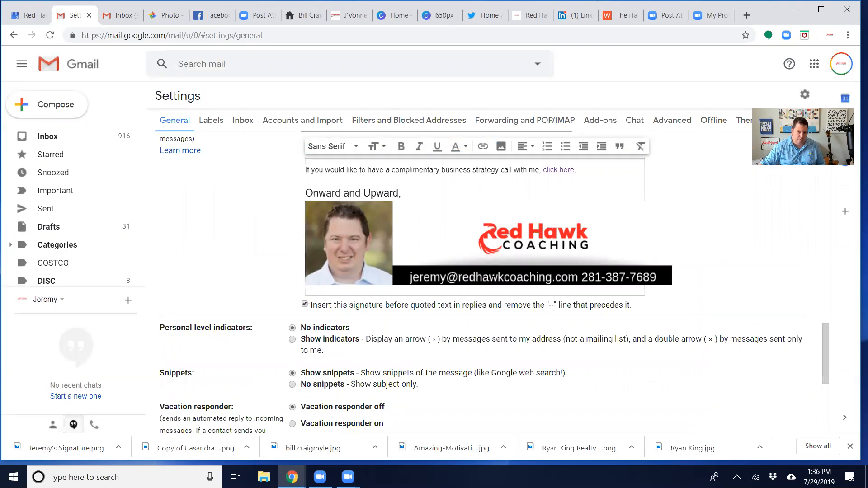
Save the Gmail general settings so the new signature with its banner is stored
mouse_move(825, 328)
mouse_down()
mouse_move(823, 348)
mouse_move(820, 336)
mouse_up()
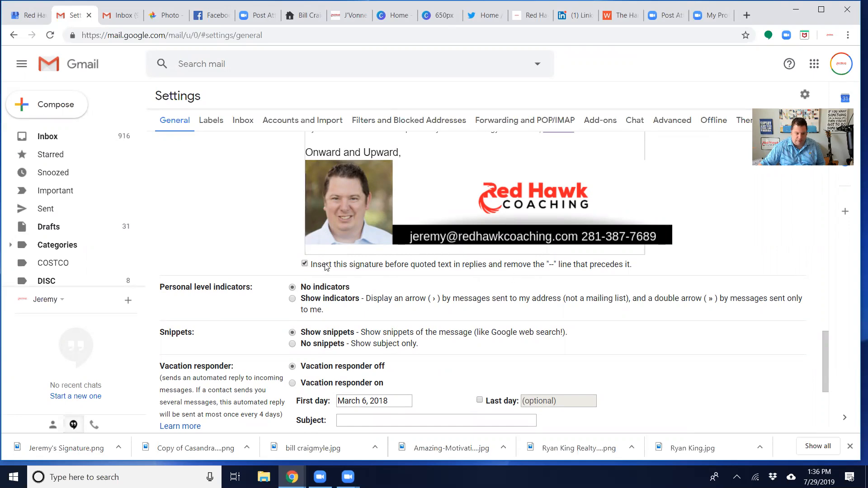
scroll(361, 270, down, 3)
scroll(407, 300, down, 2)
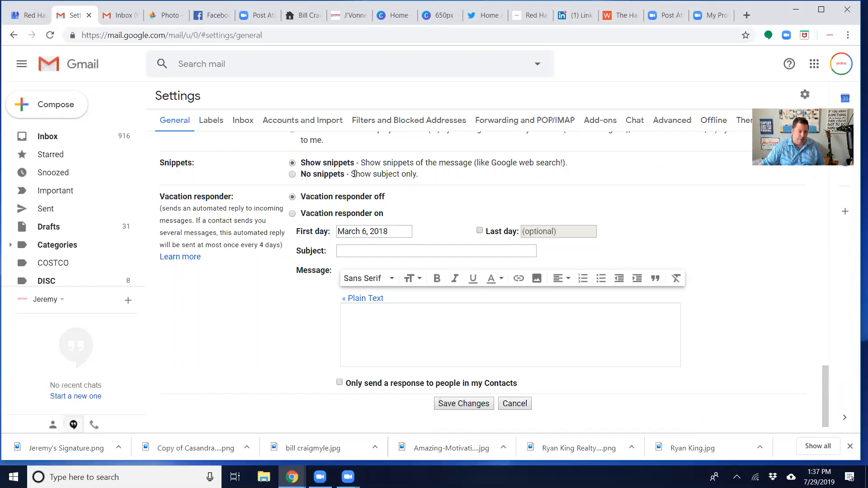
scroll(476, 300, down, 1)
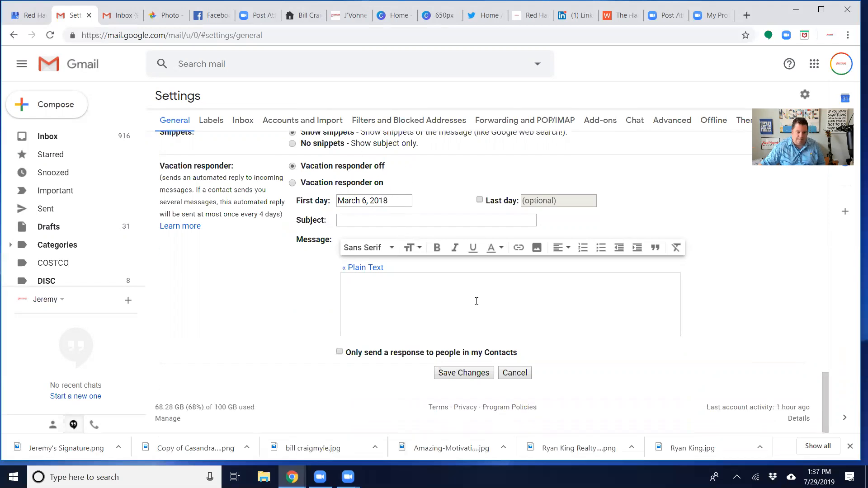
click(459, 375)
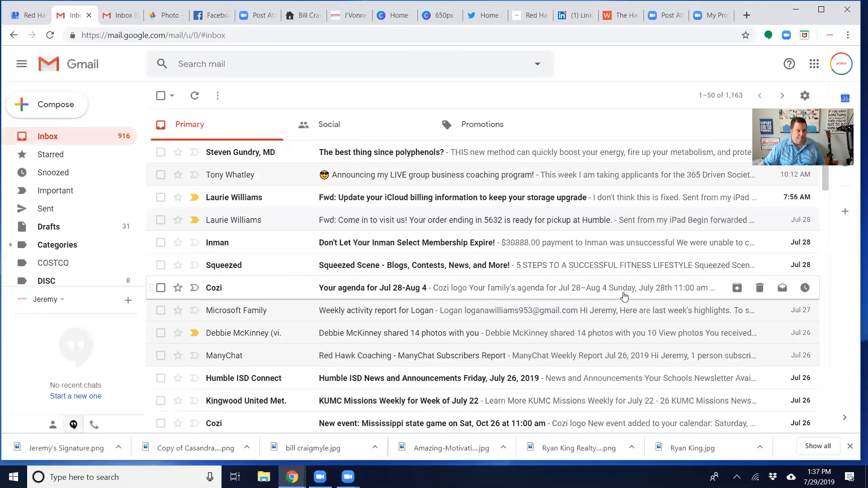
Start a new email message and enlarge it to full screen to check the inserted signature
click(54, 104)
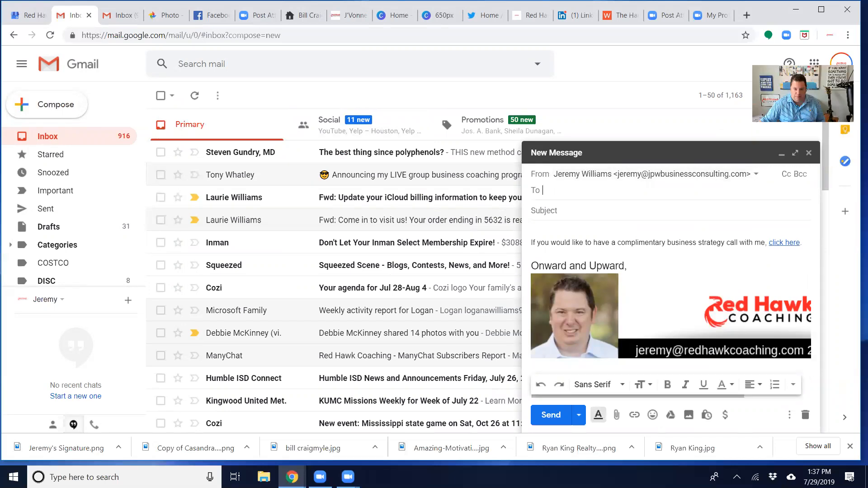
click(796, 153)
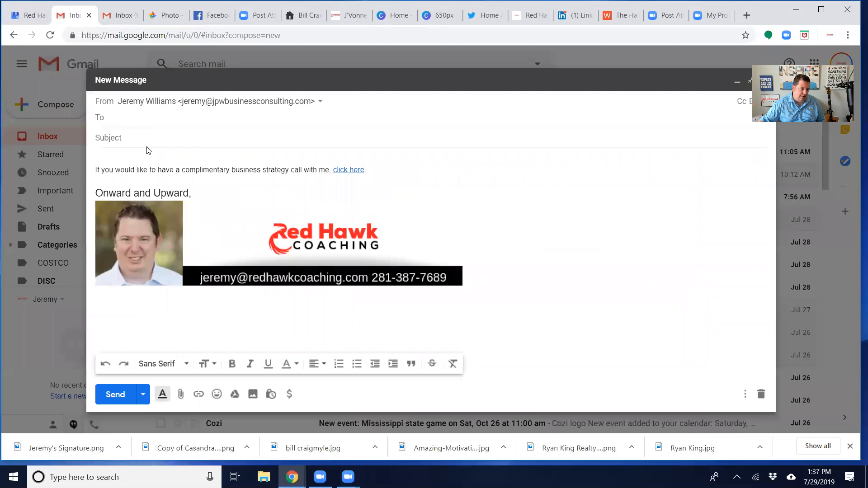